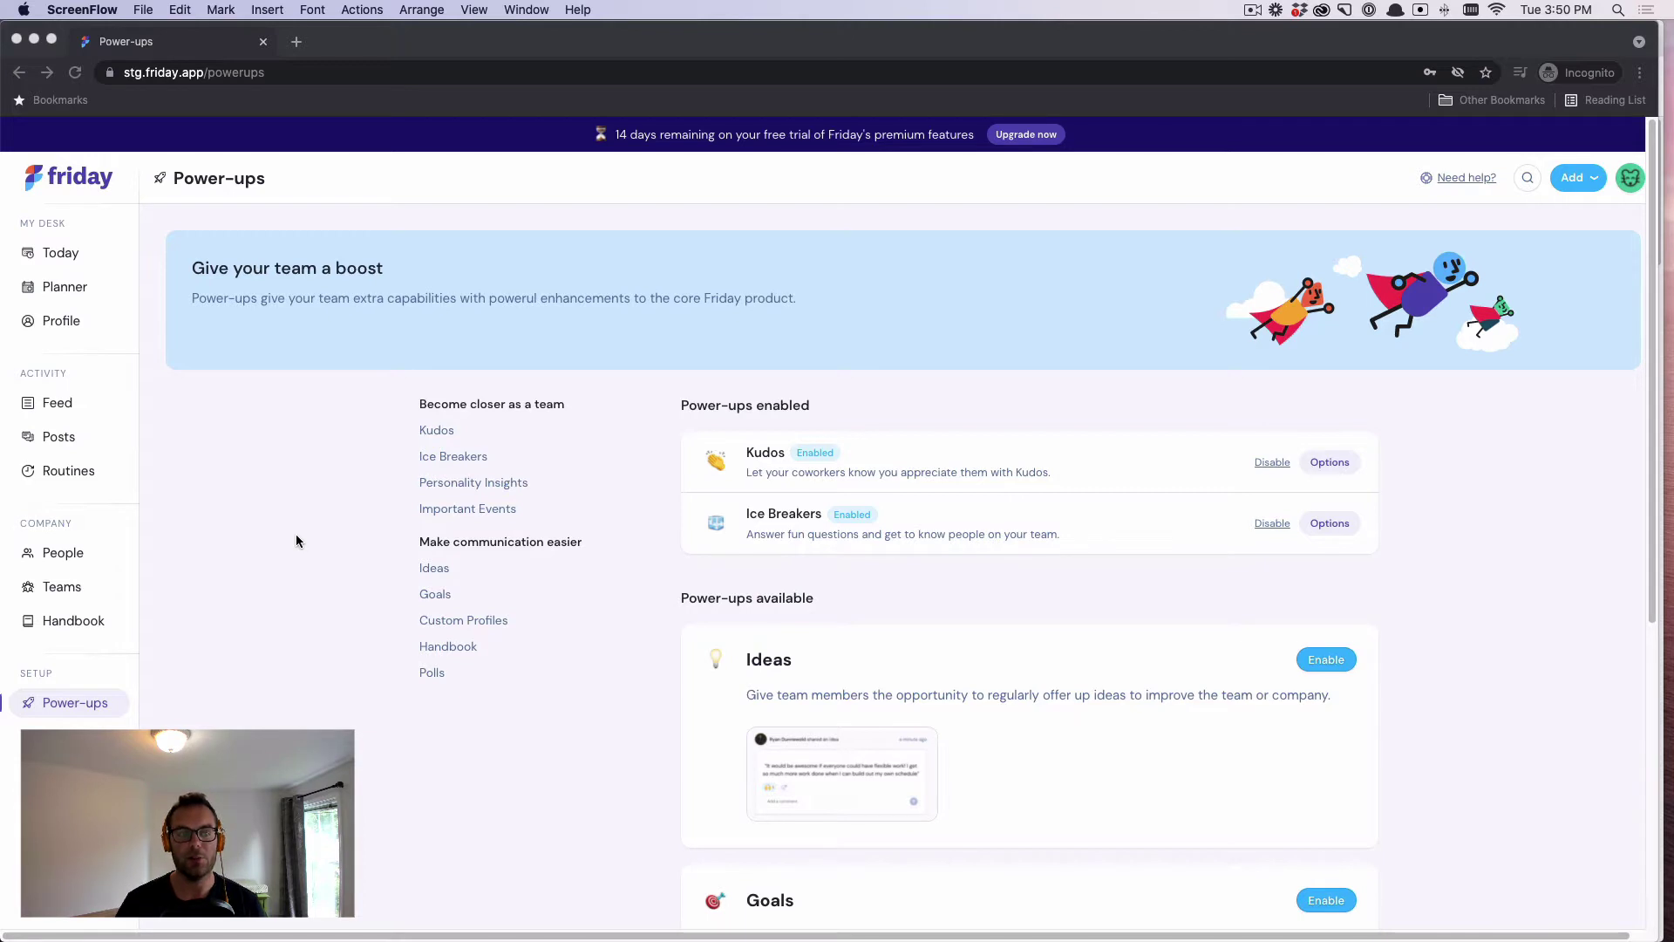
- Enable the Goals power-up from the available power-ups
click(212, 703)
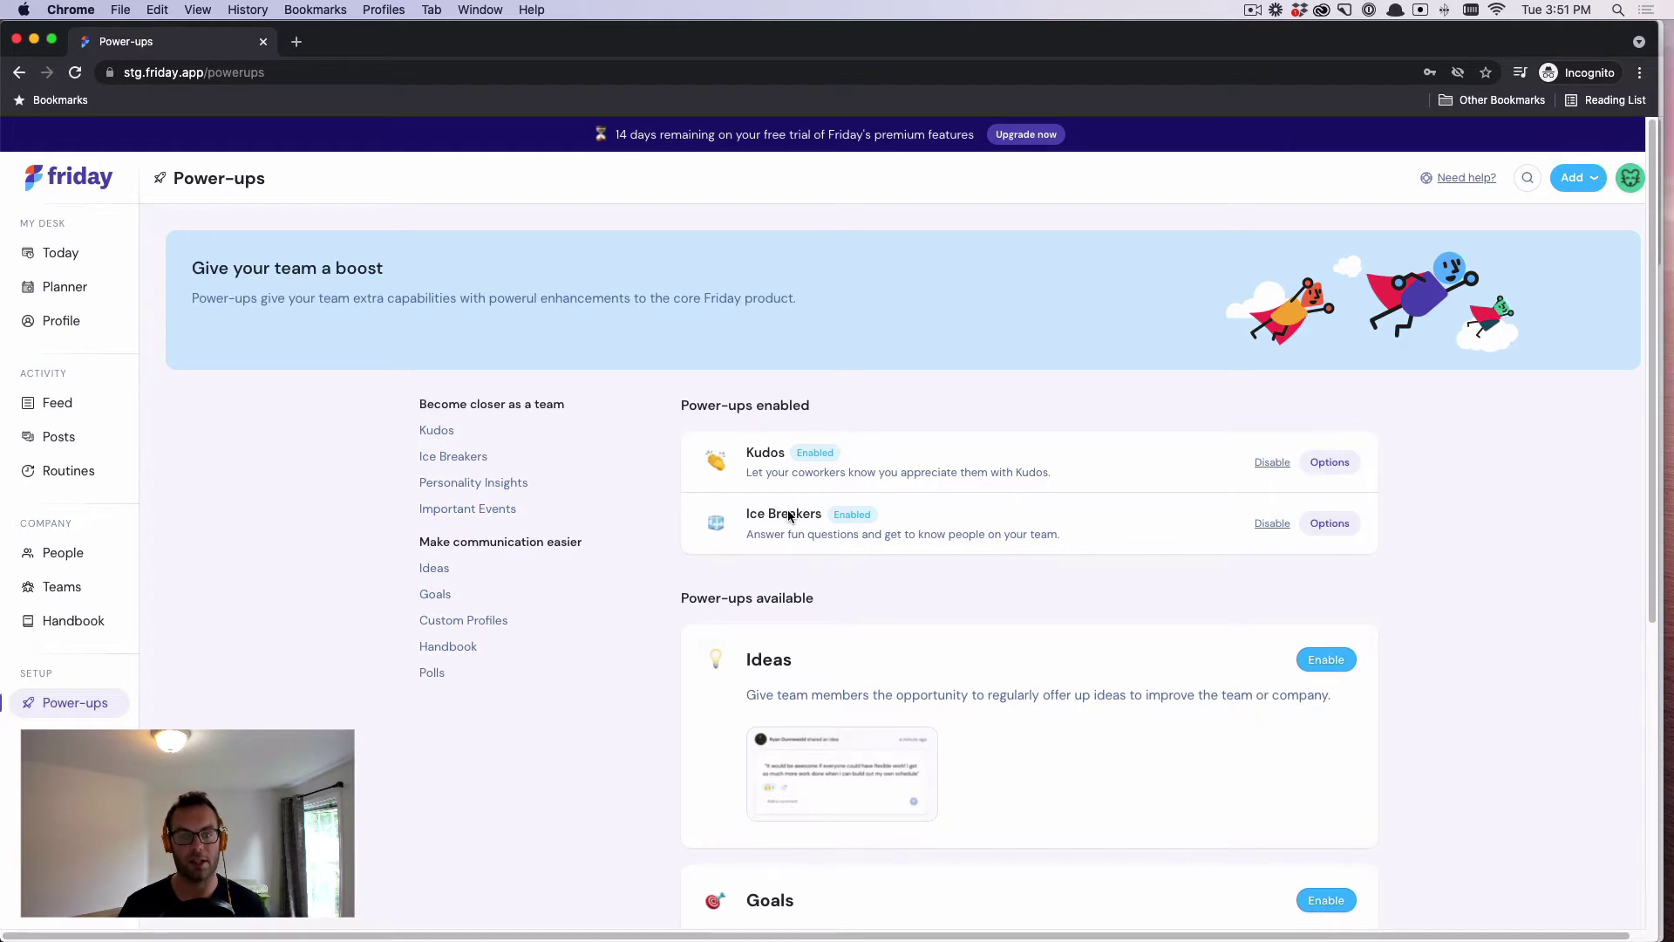
scroll(662, 652, down, 3)
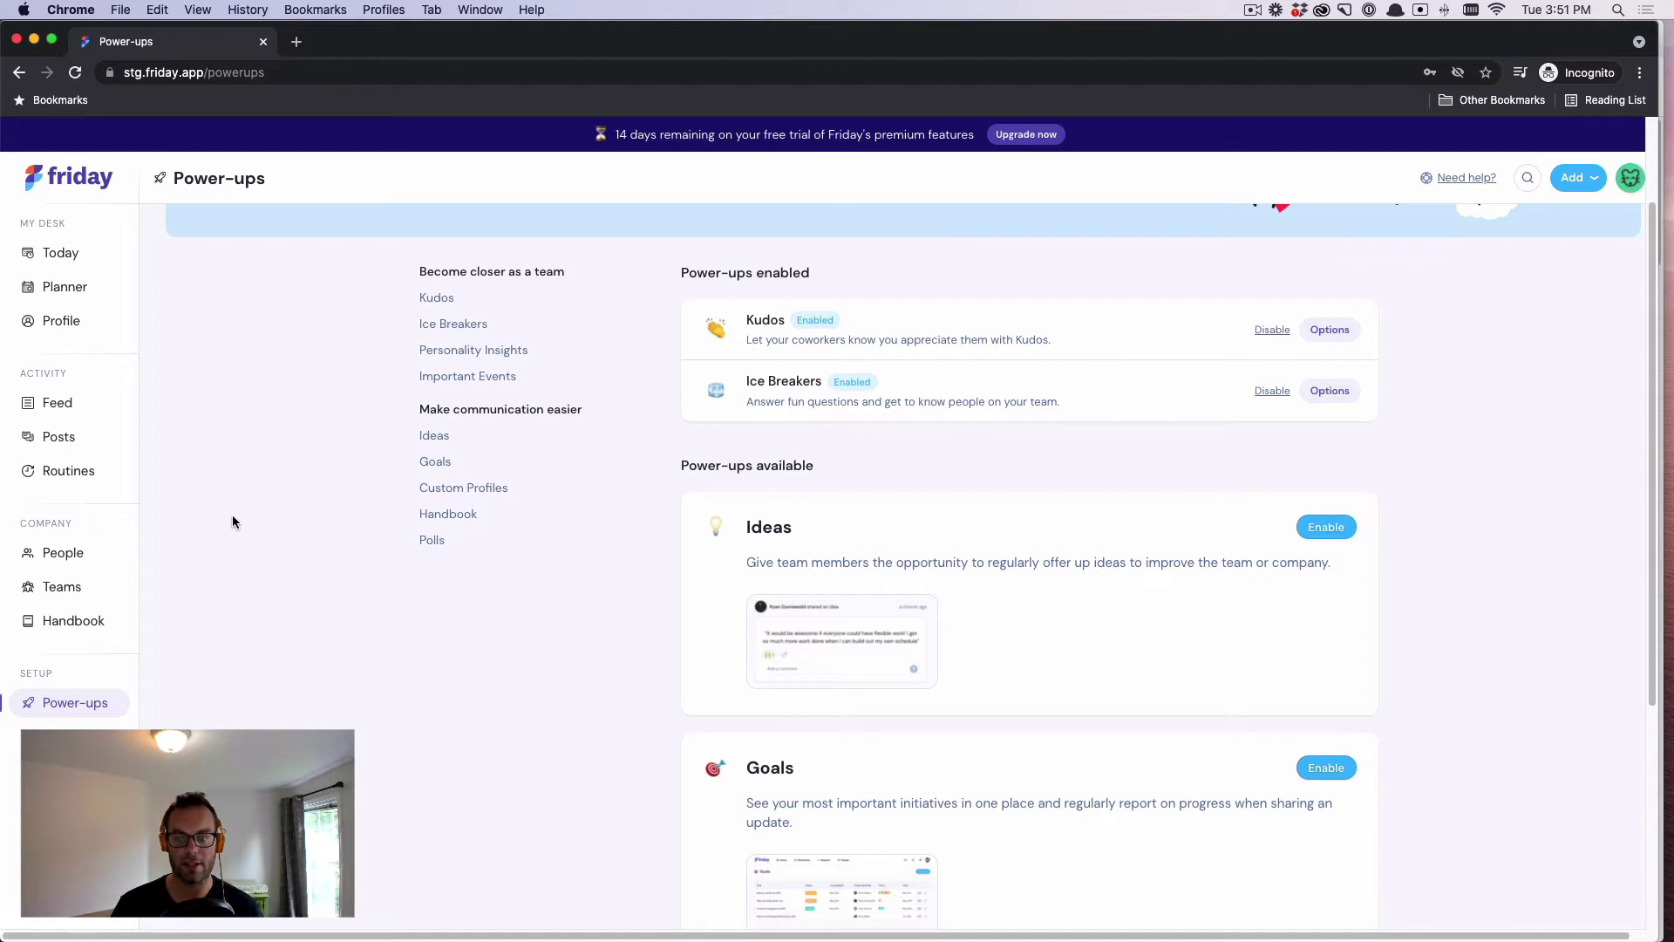
scroll(687, 581, down, 1)
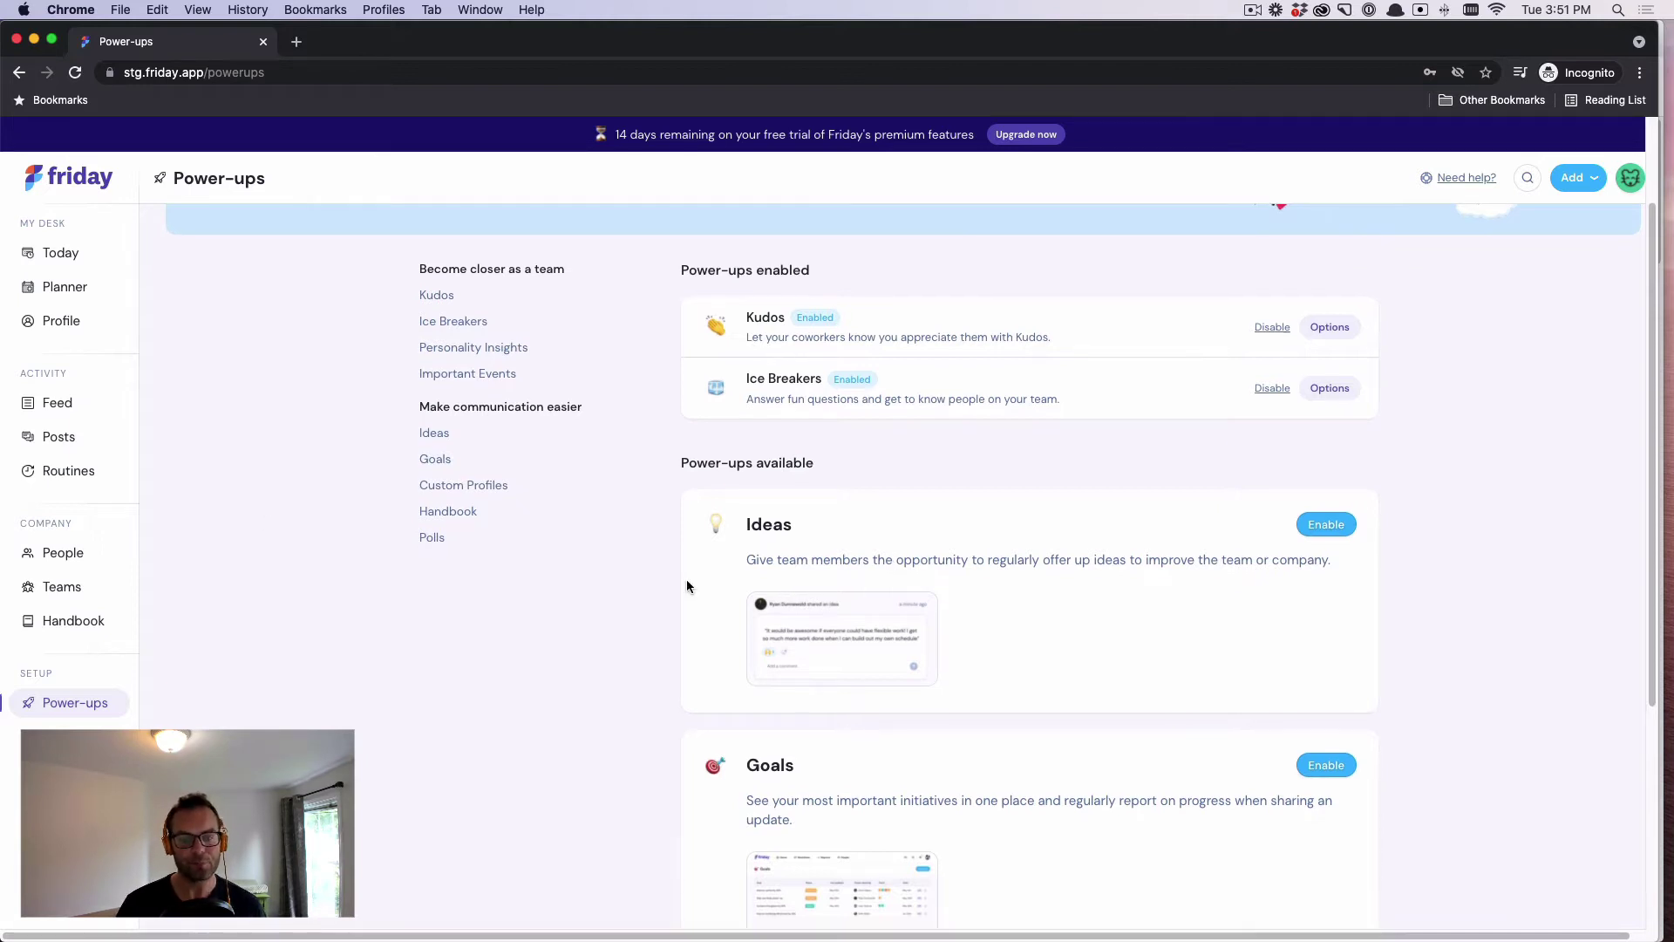
scroll(687, 586, down, 3)
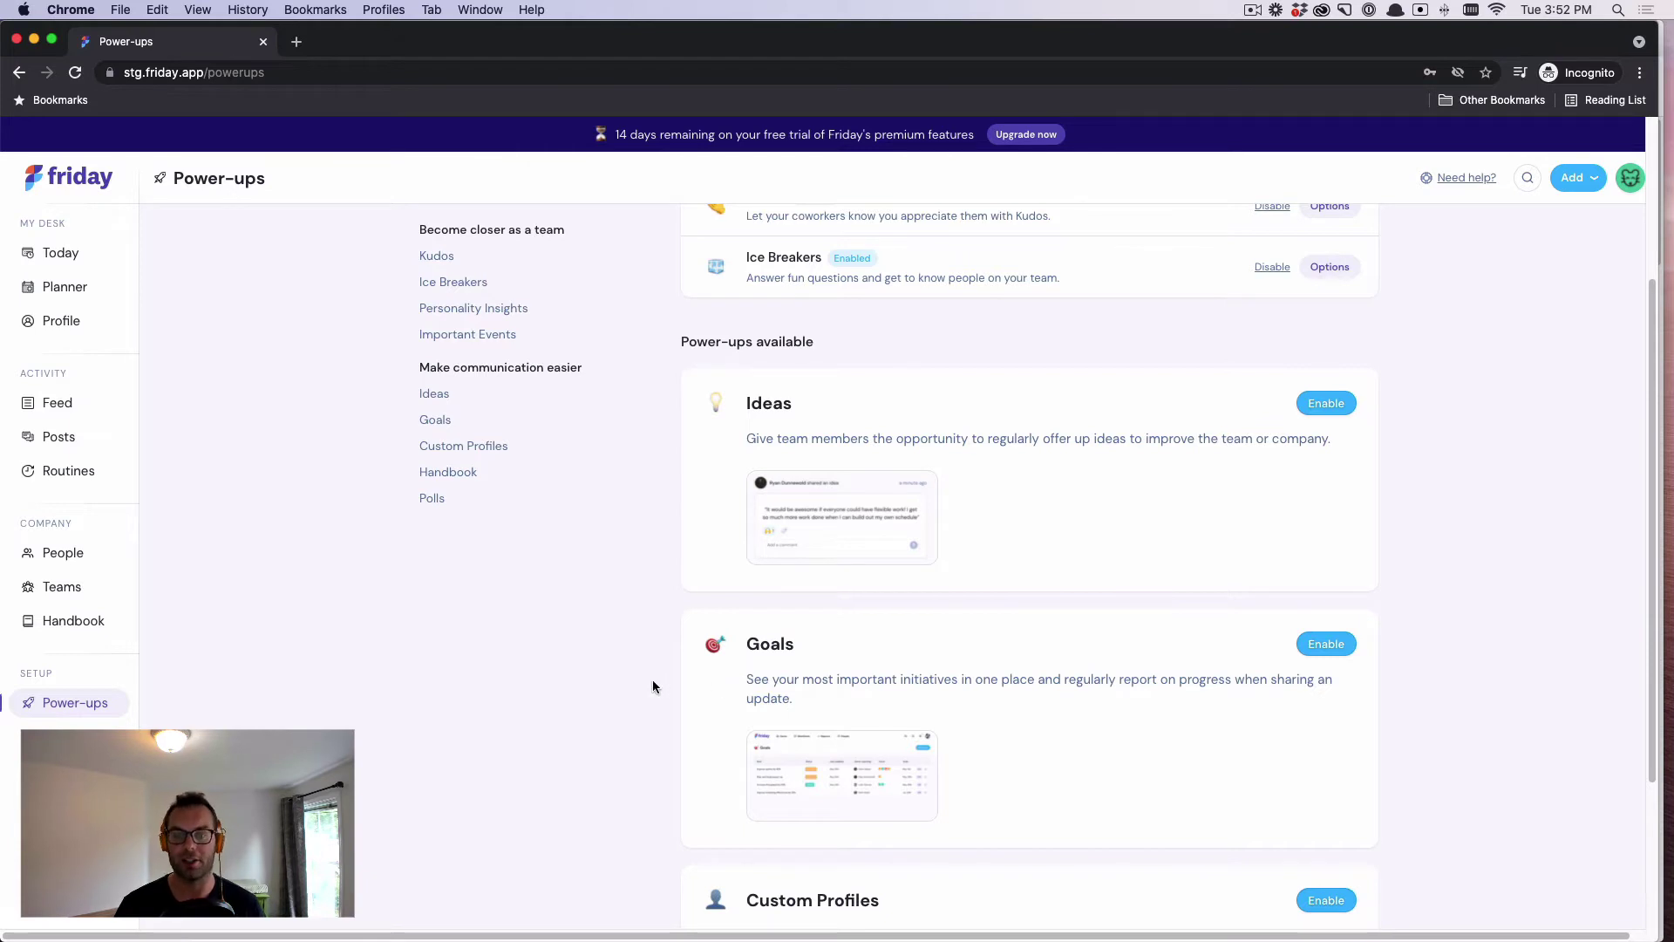
scroll(652, 678, down, 3)
scroll(667, 688, down, 1)
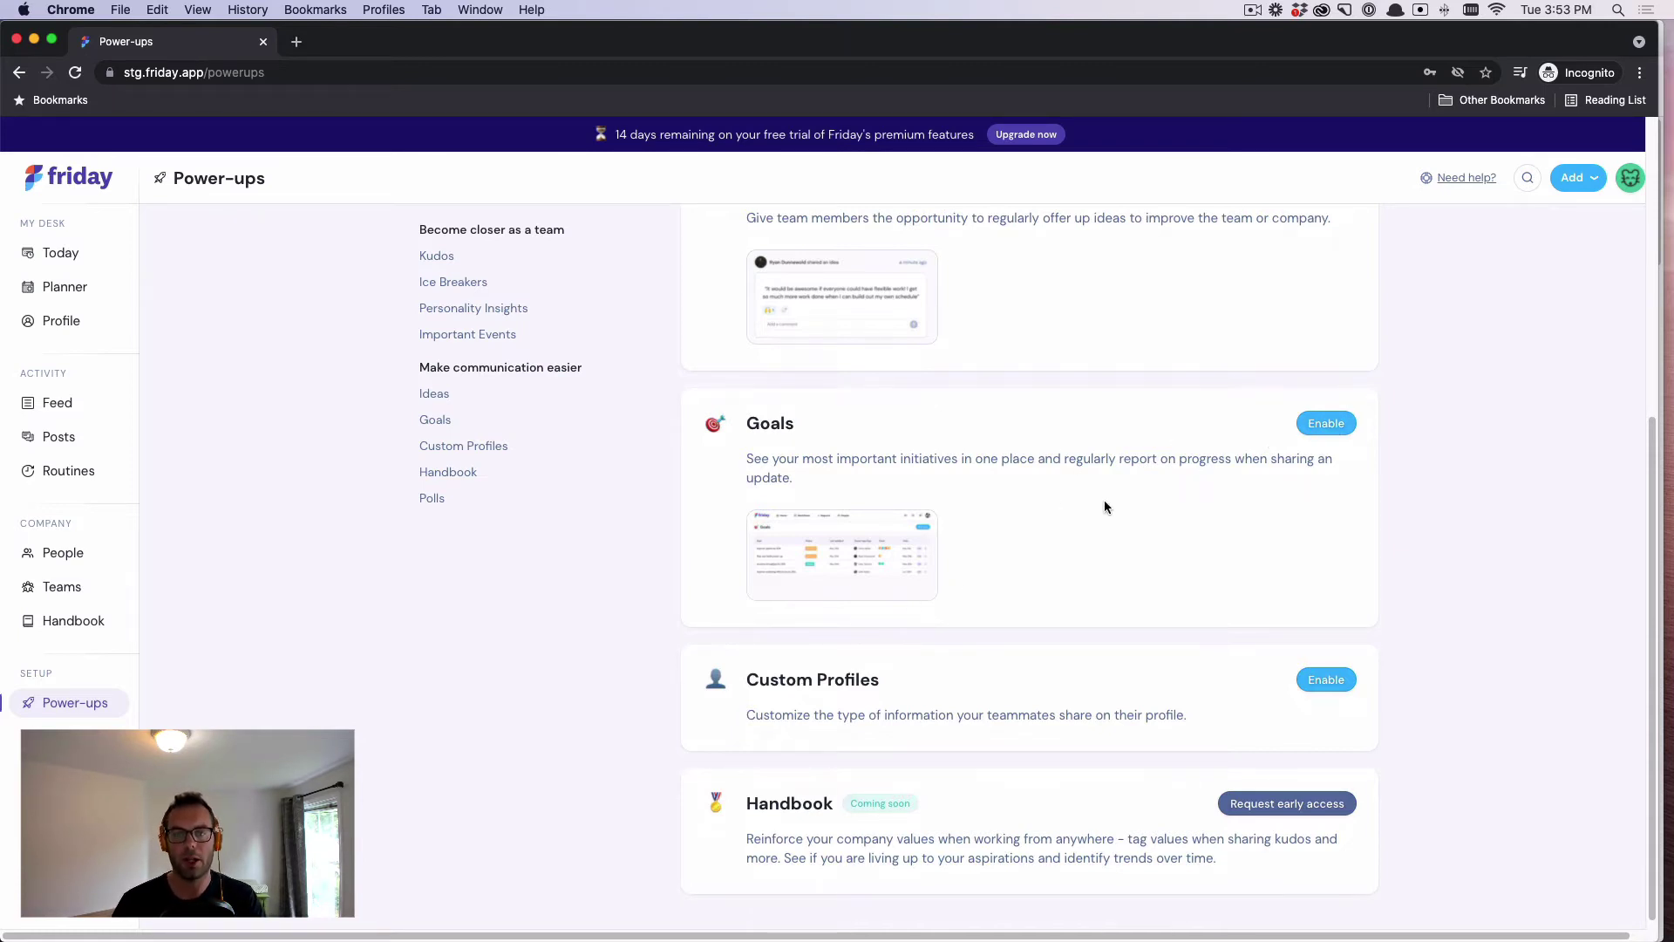
scroll(1105, 504, up, 1)
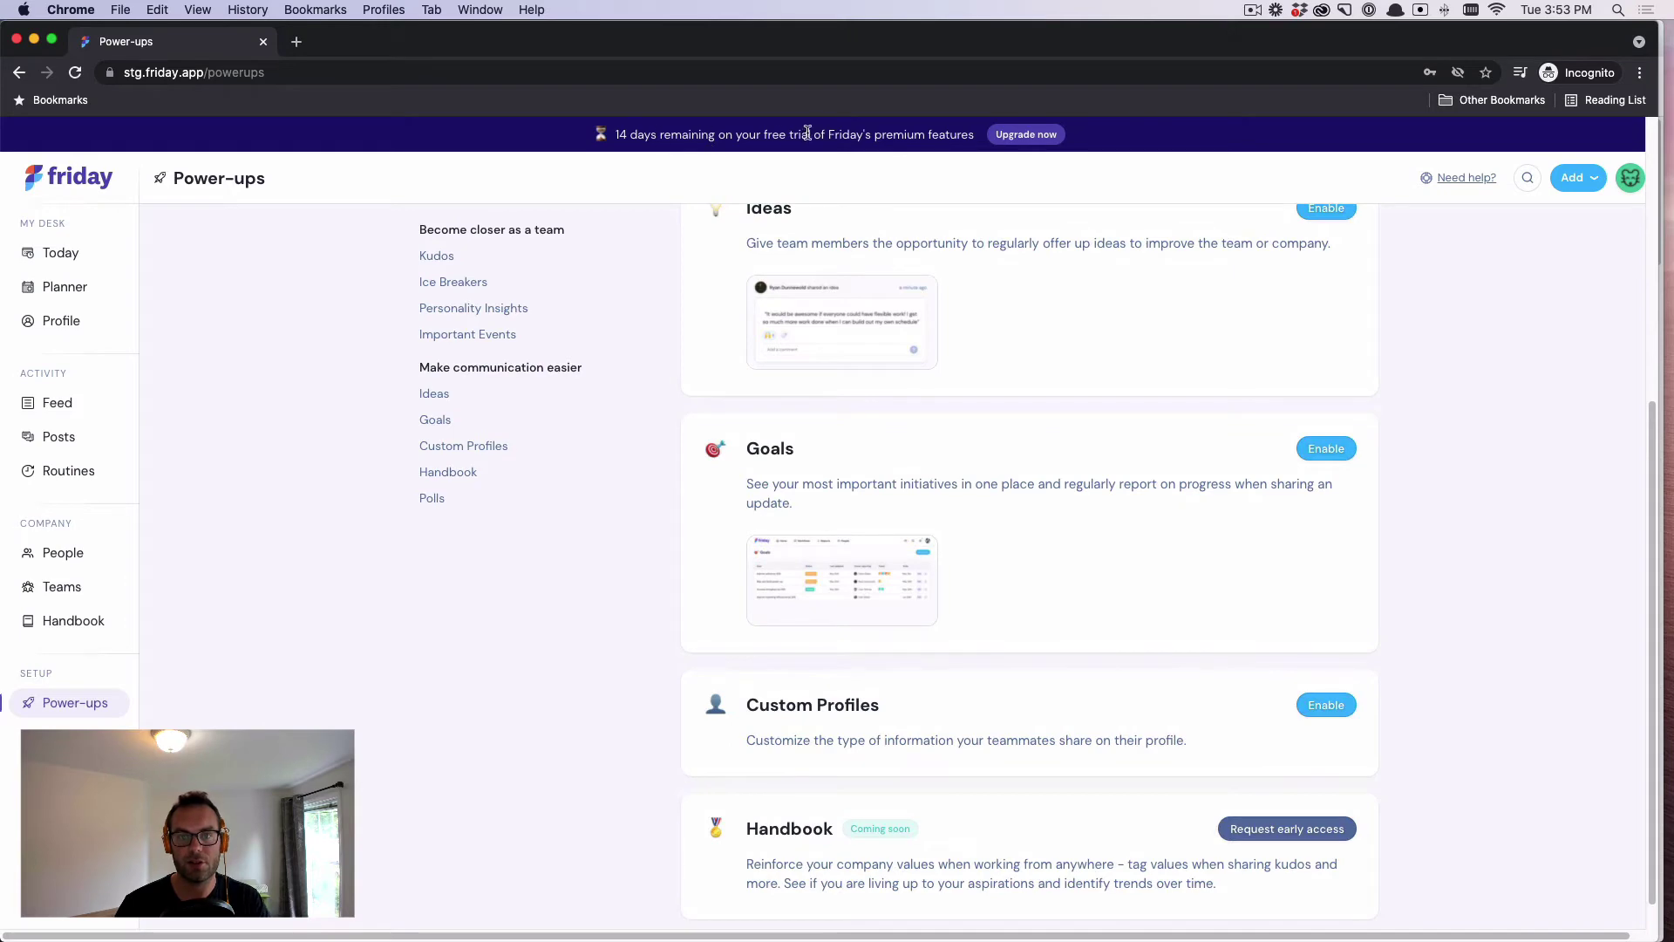
click(1320, 450)
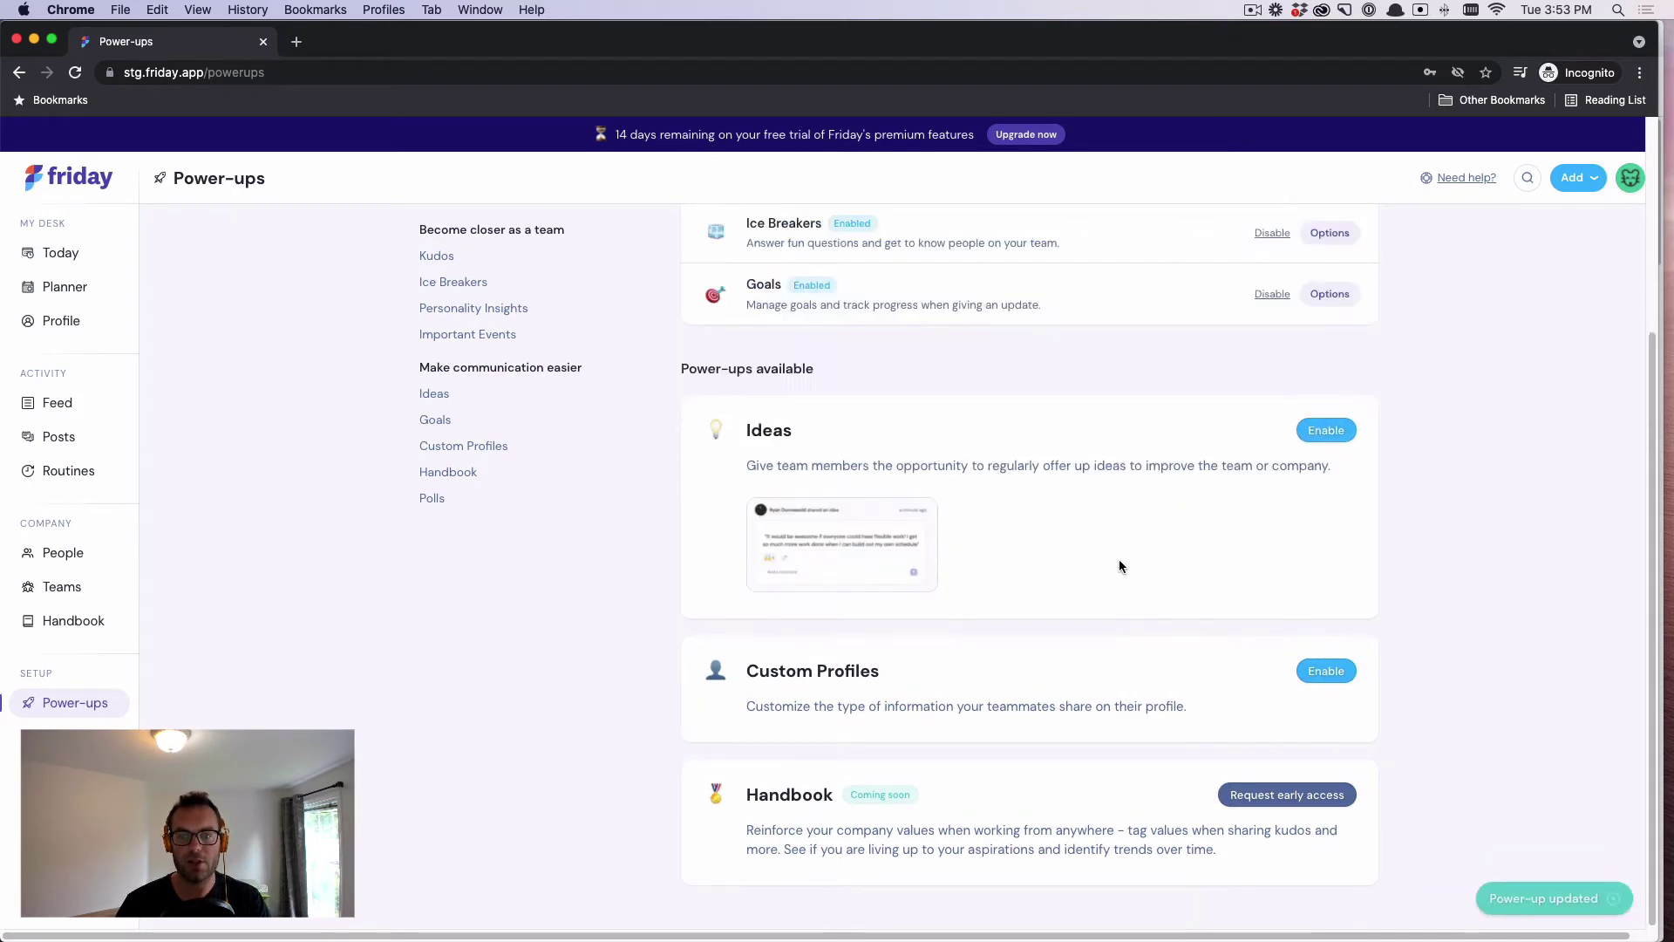
- Review the Goals power-up's sharing options for Slack and Microsoft Teams, and close them
scroll(722, 571, up, 4)
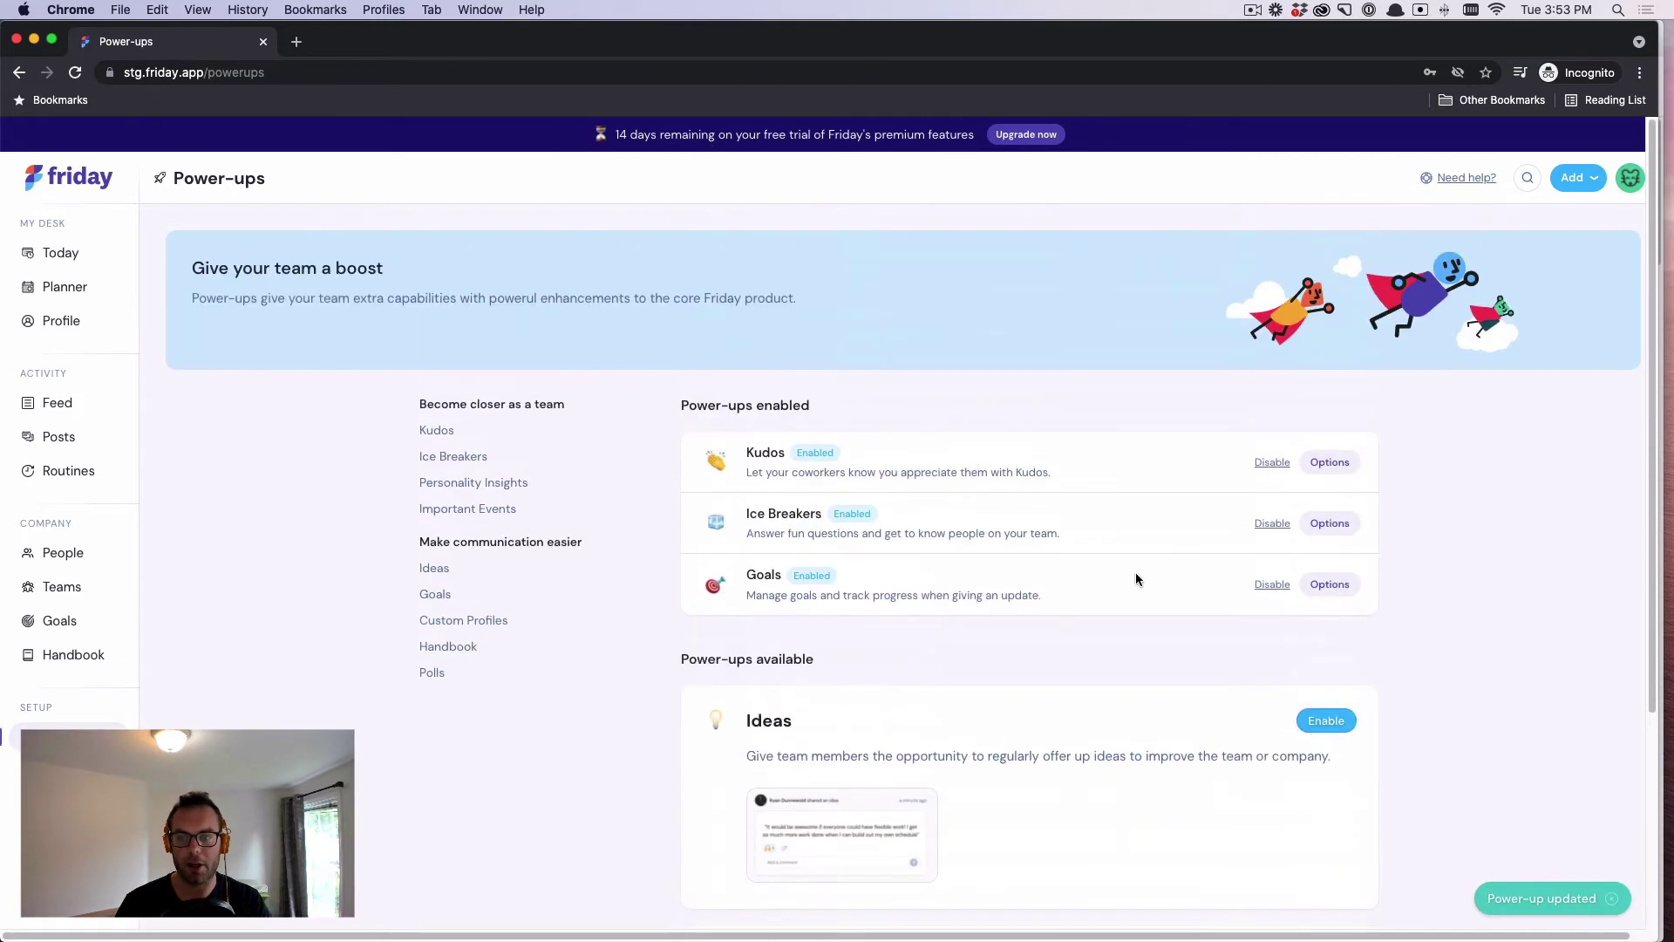
click(1341, 584)
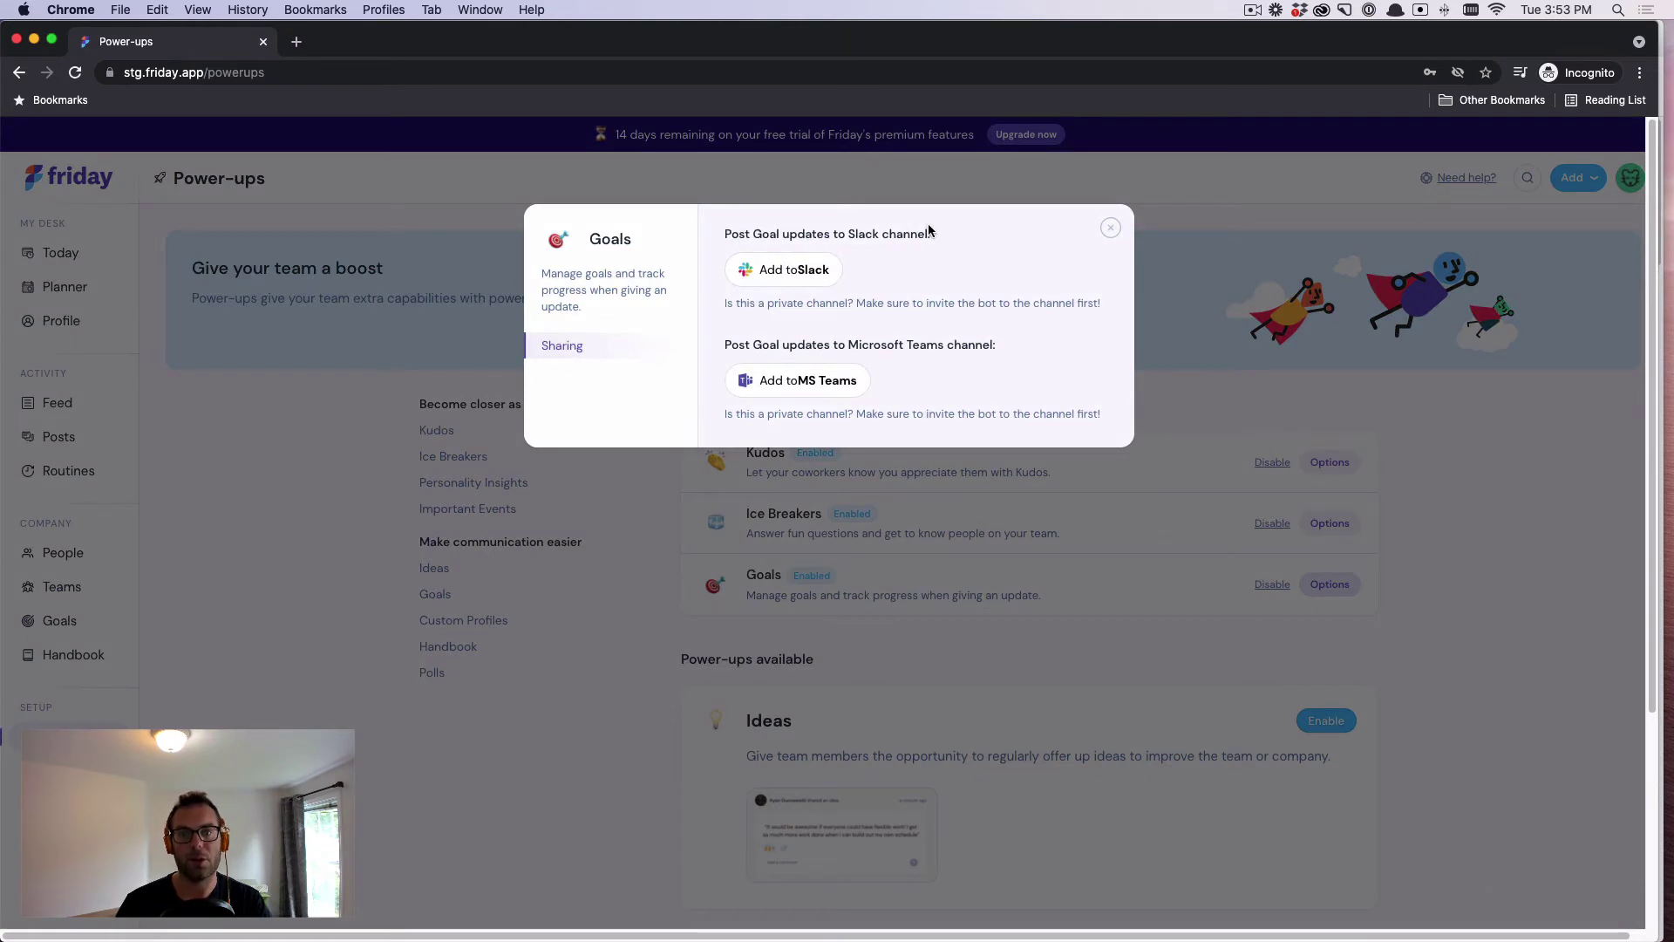
click(1110, 230)
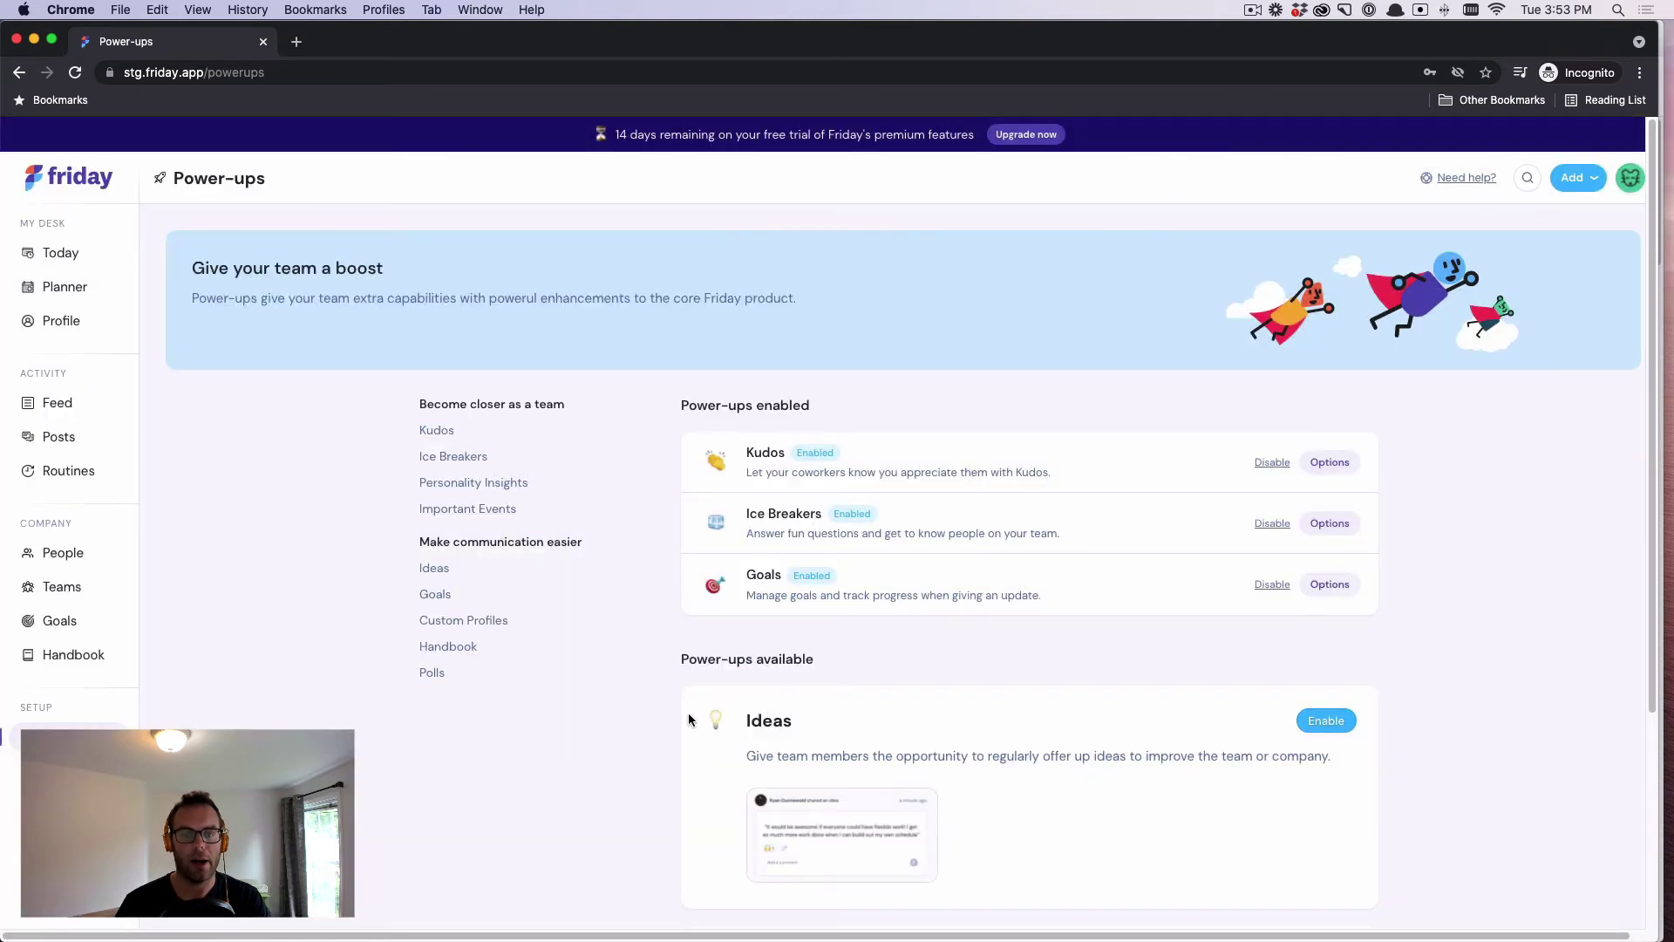
- Start the first goal on the Goals page, name it Test Goal and assign your own account as owner
click(58, 622)
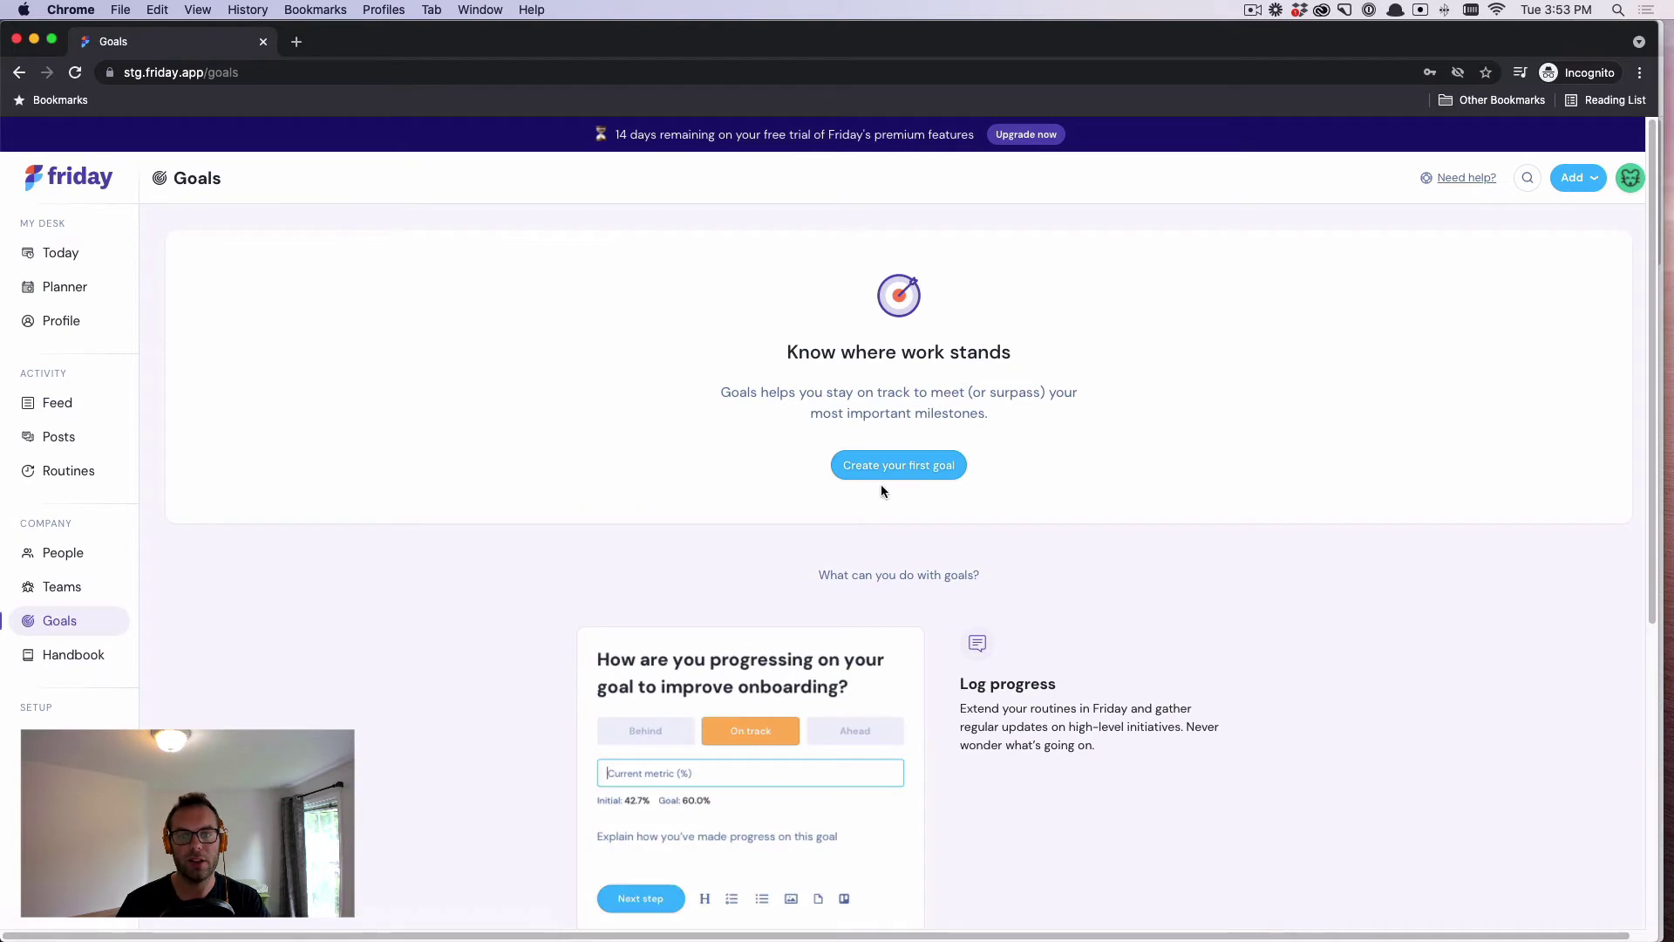
click(881, 475)
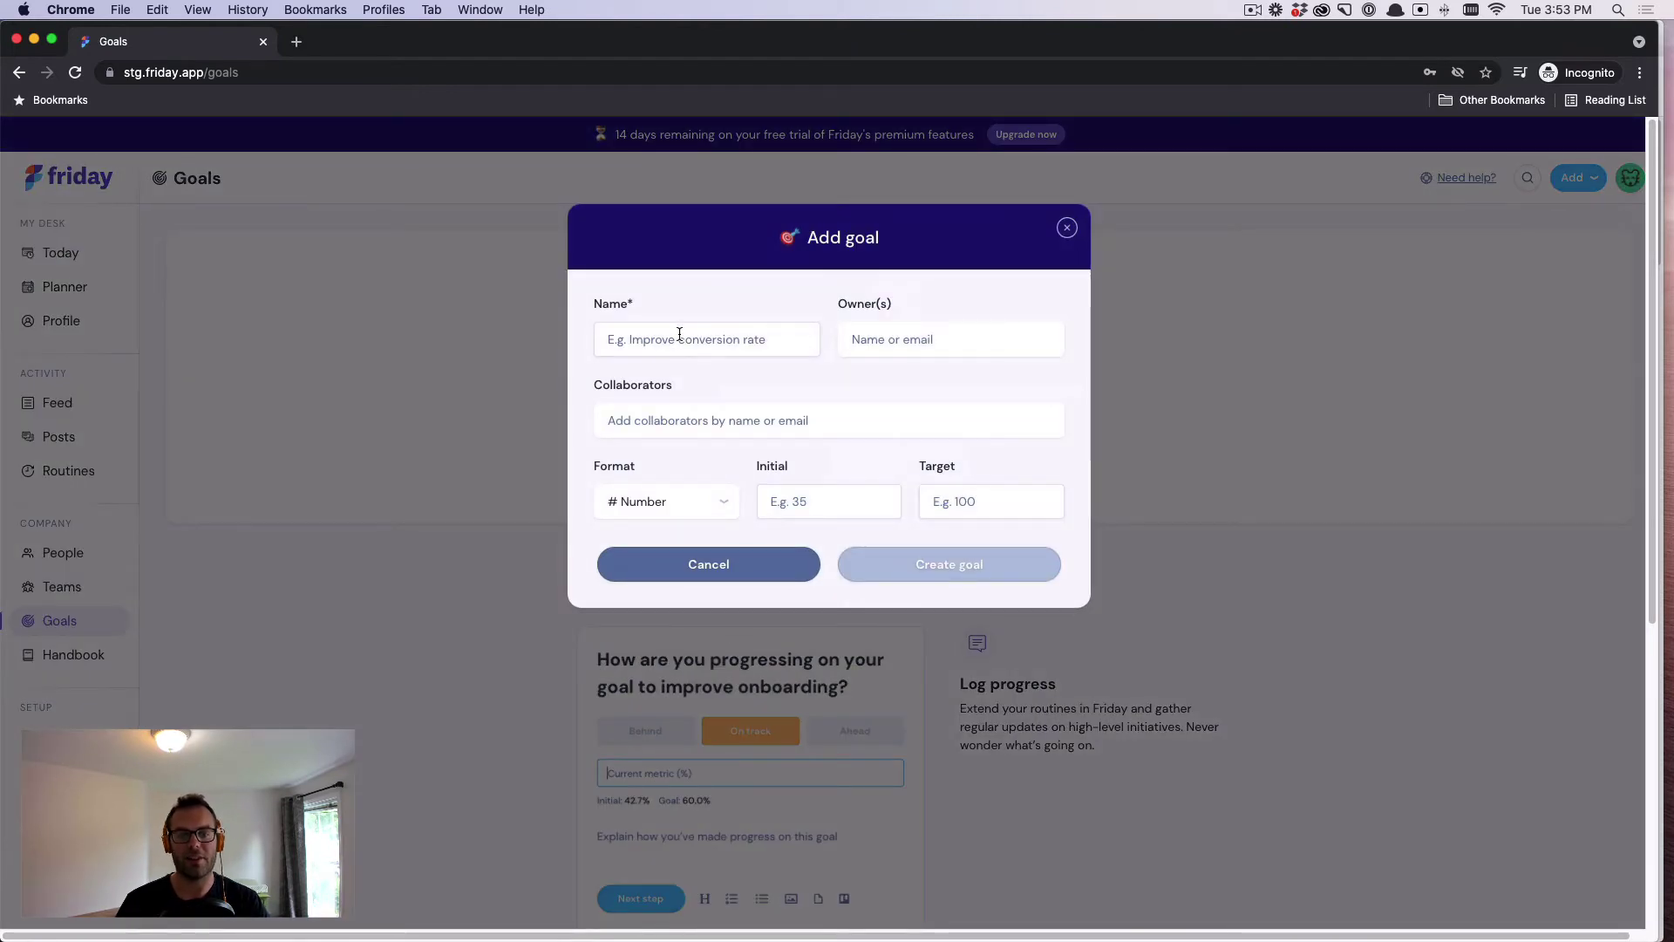
click(679, 335)
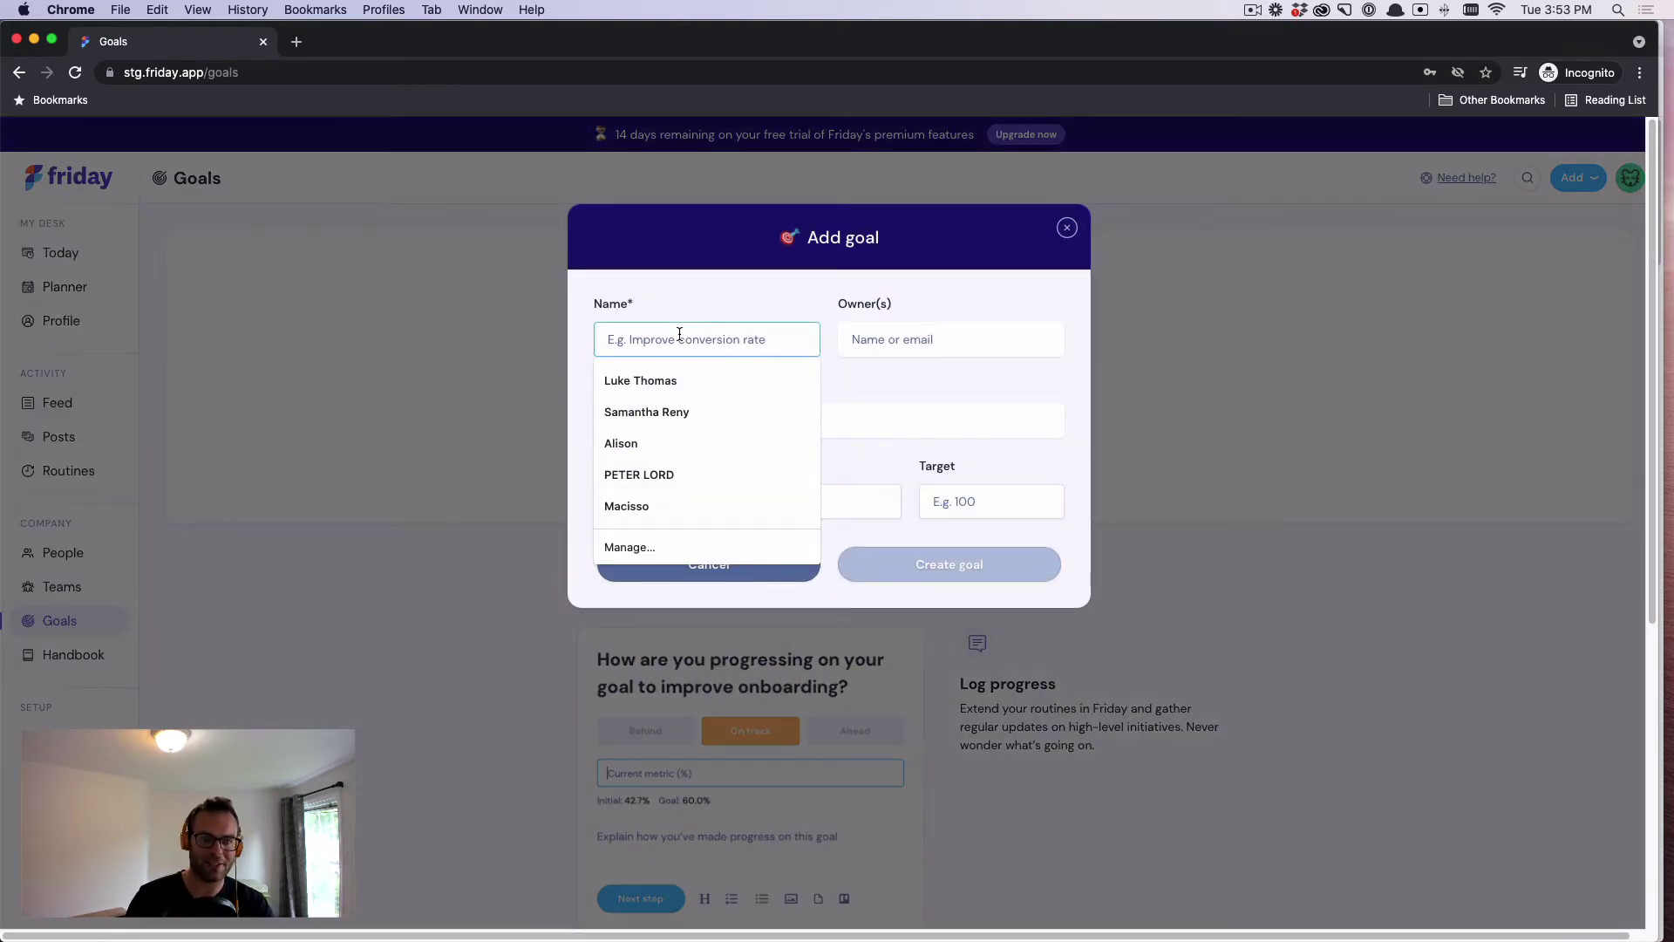
text(Test Goal)
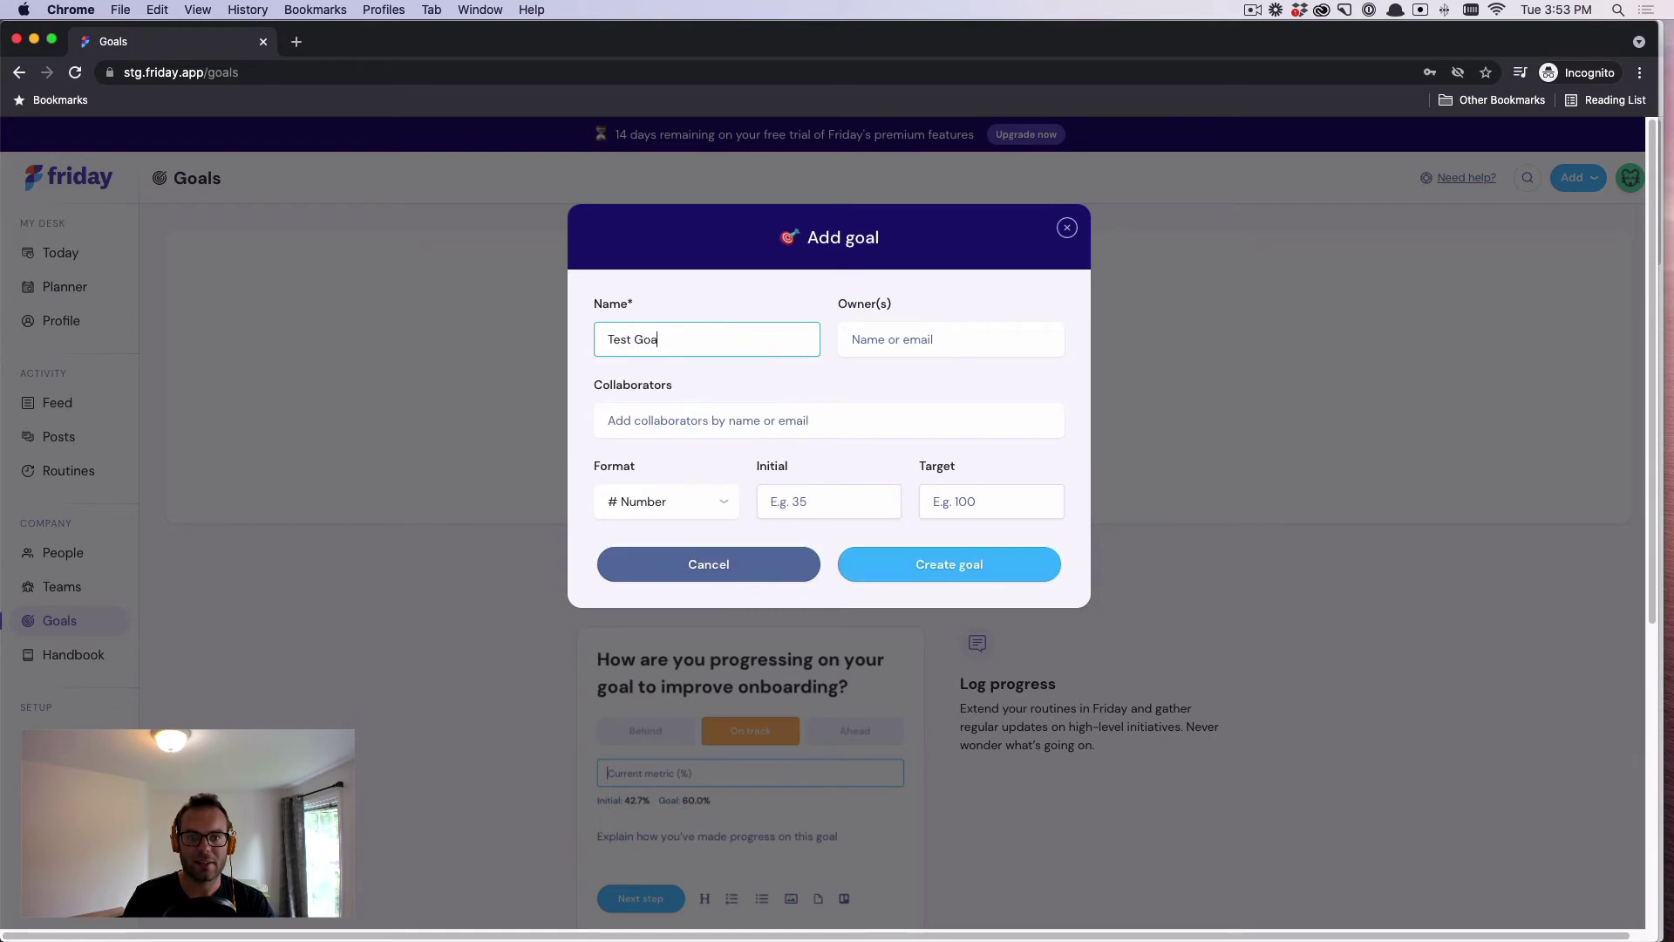
key(Tab)
click(966, 443)
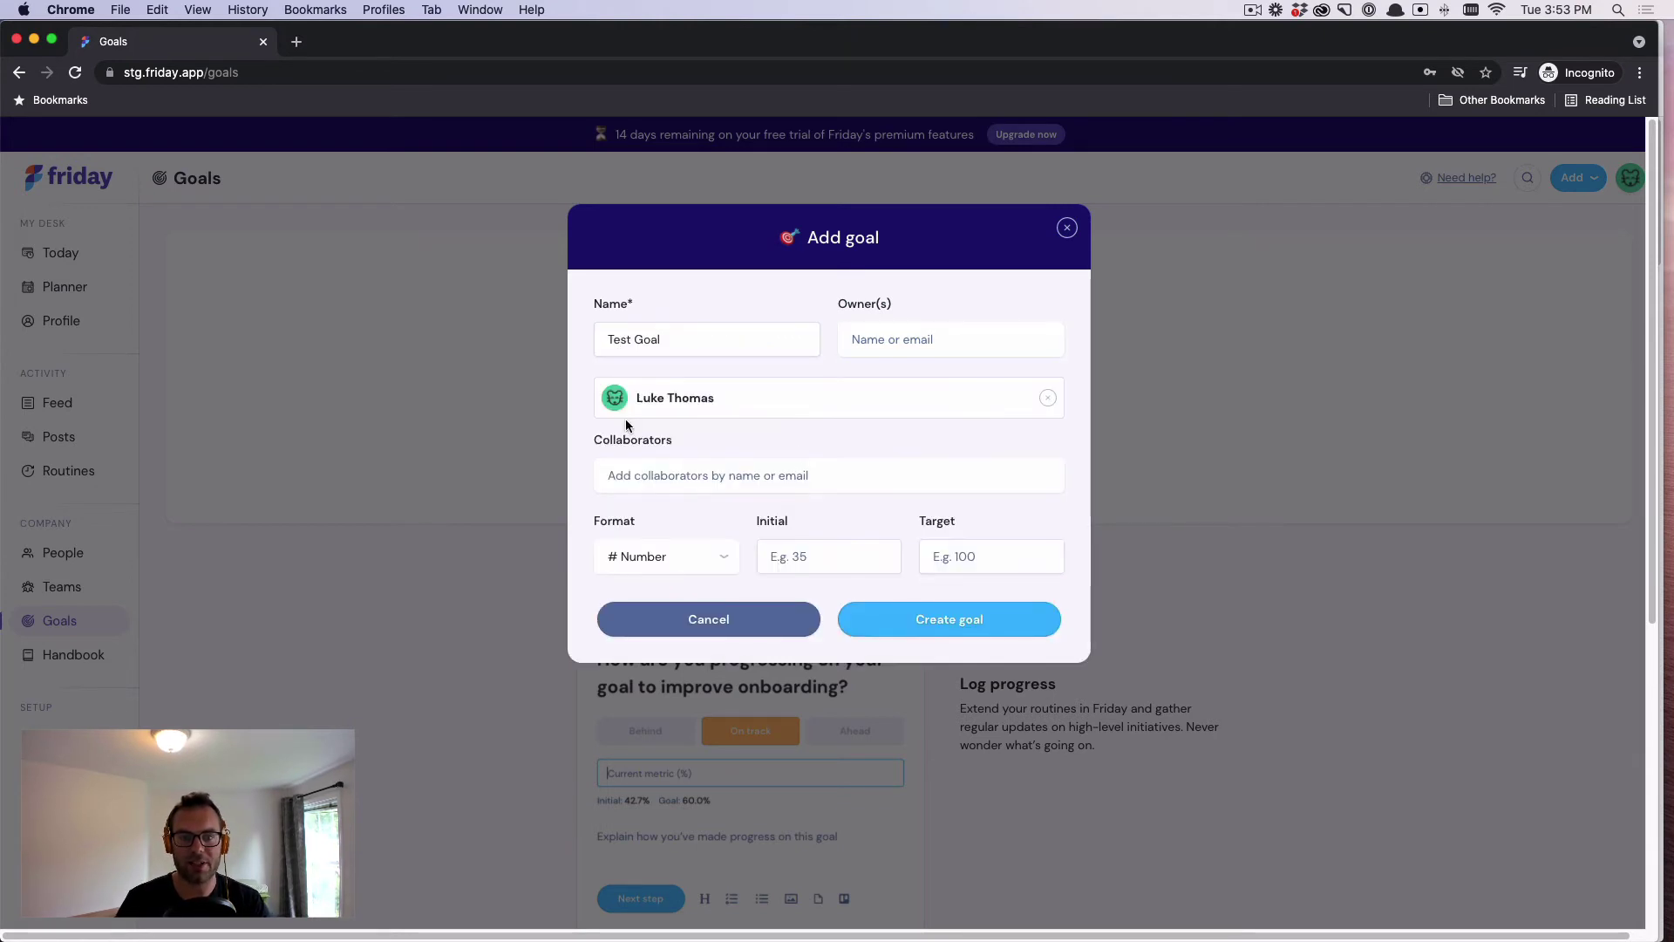
- Give the new goal an initial value of 25, a target of 100 and the Percentage format
click(827, 556)
text(25)
key(Tab)
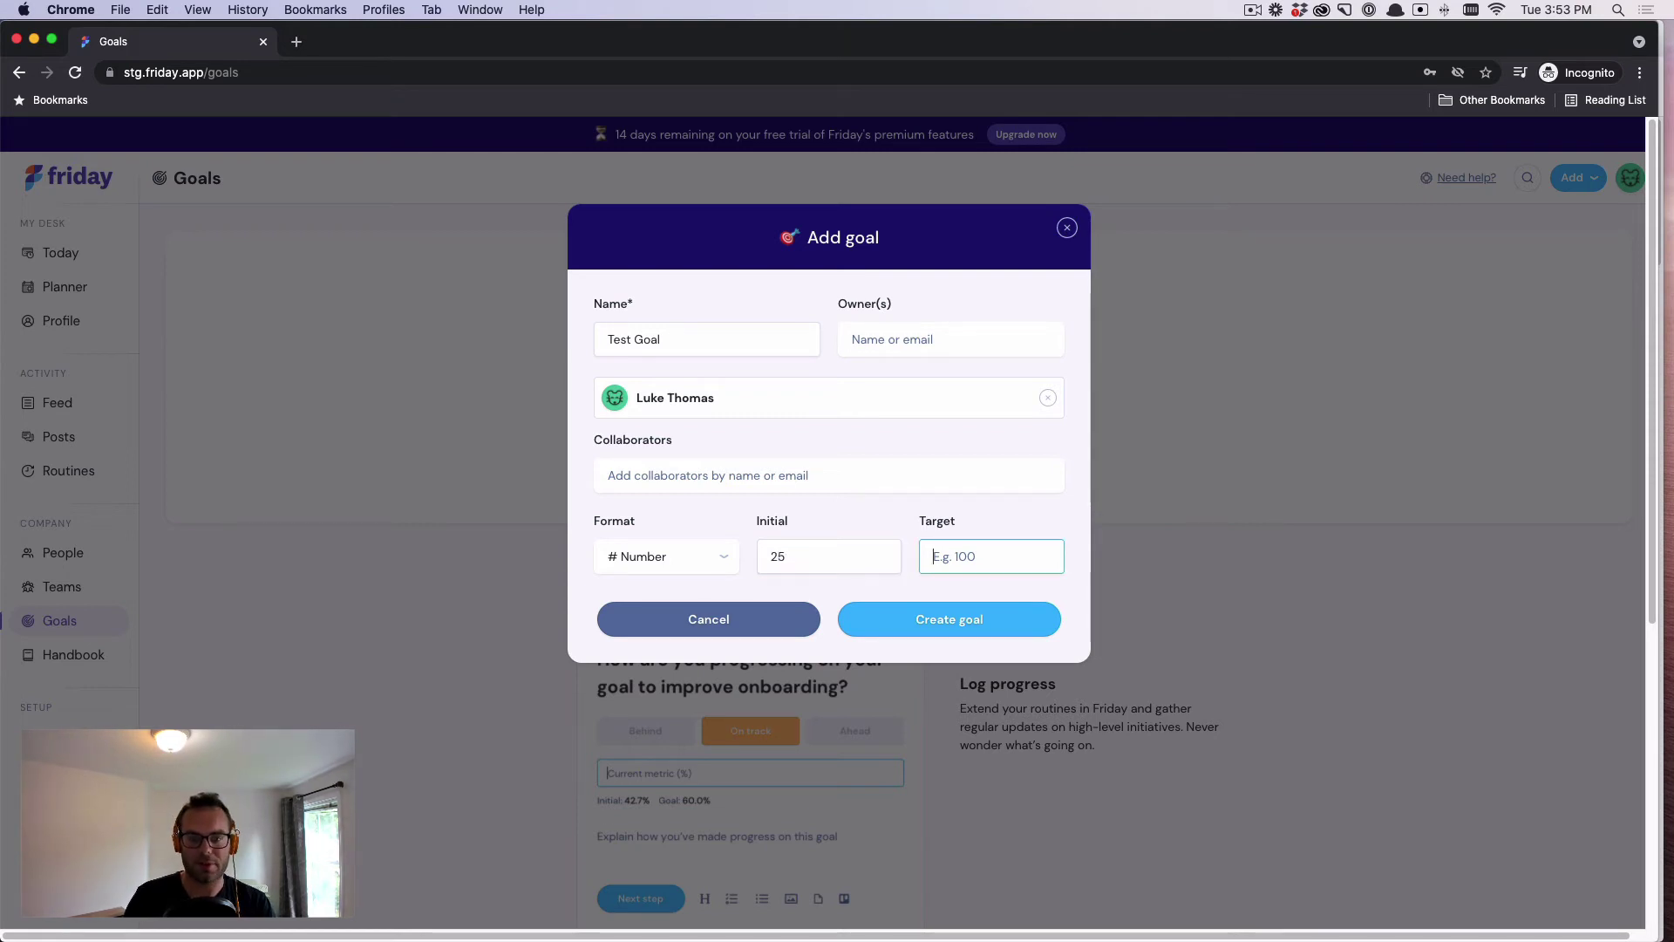
text(100)
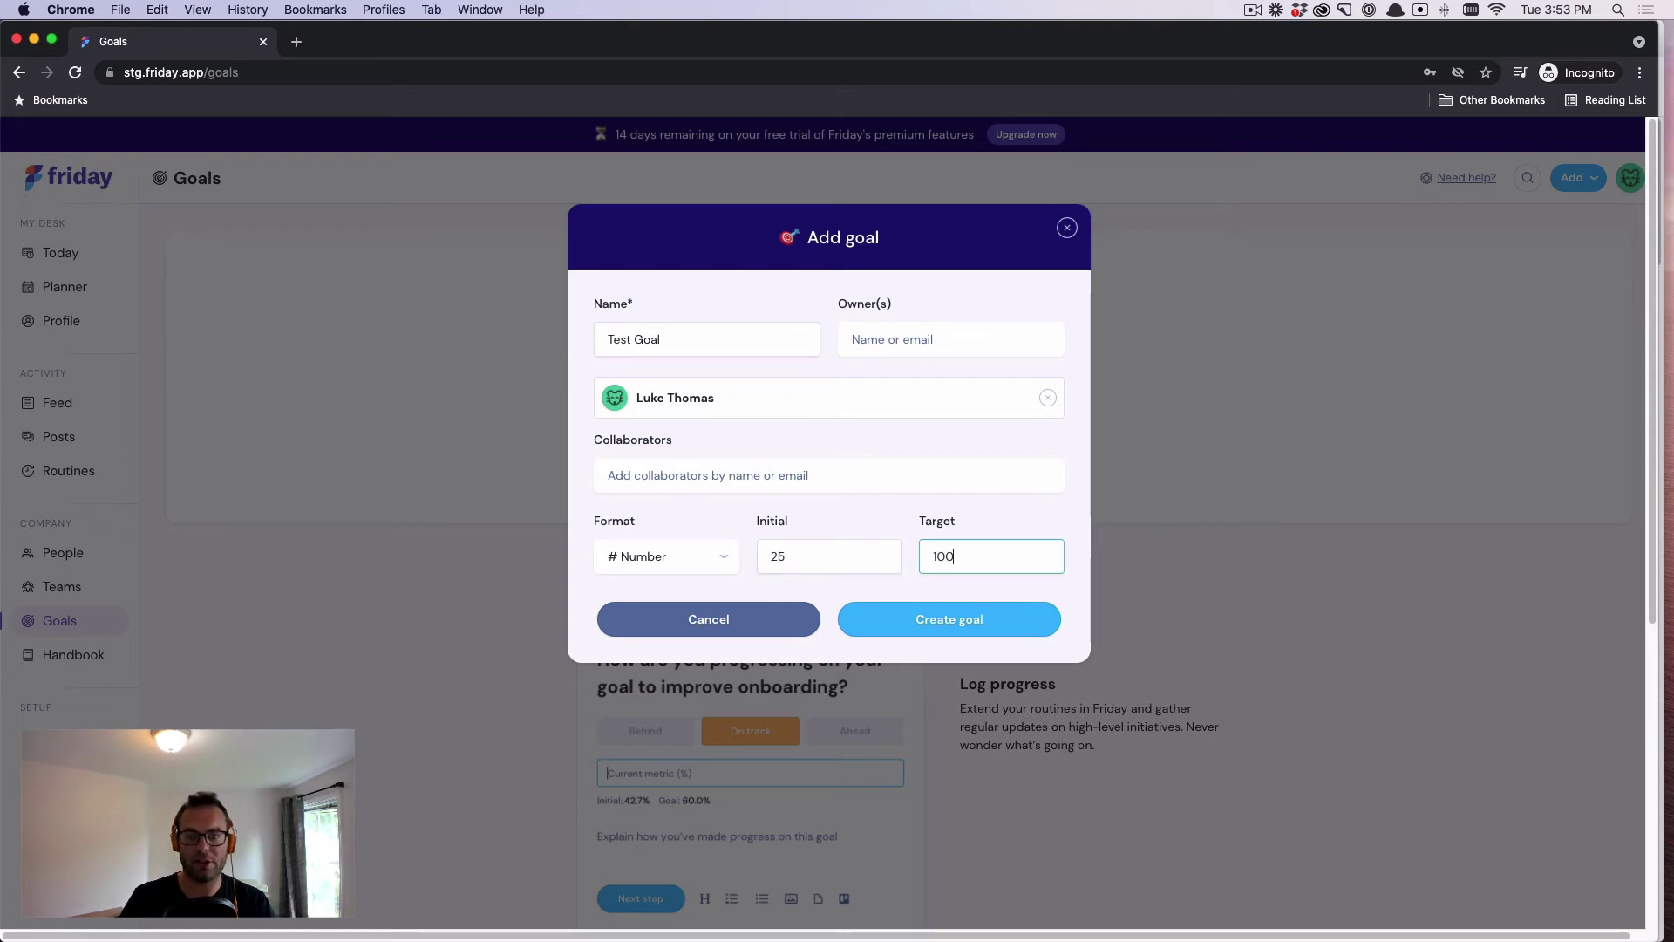
click(667, 556)
click(664, 627)
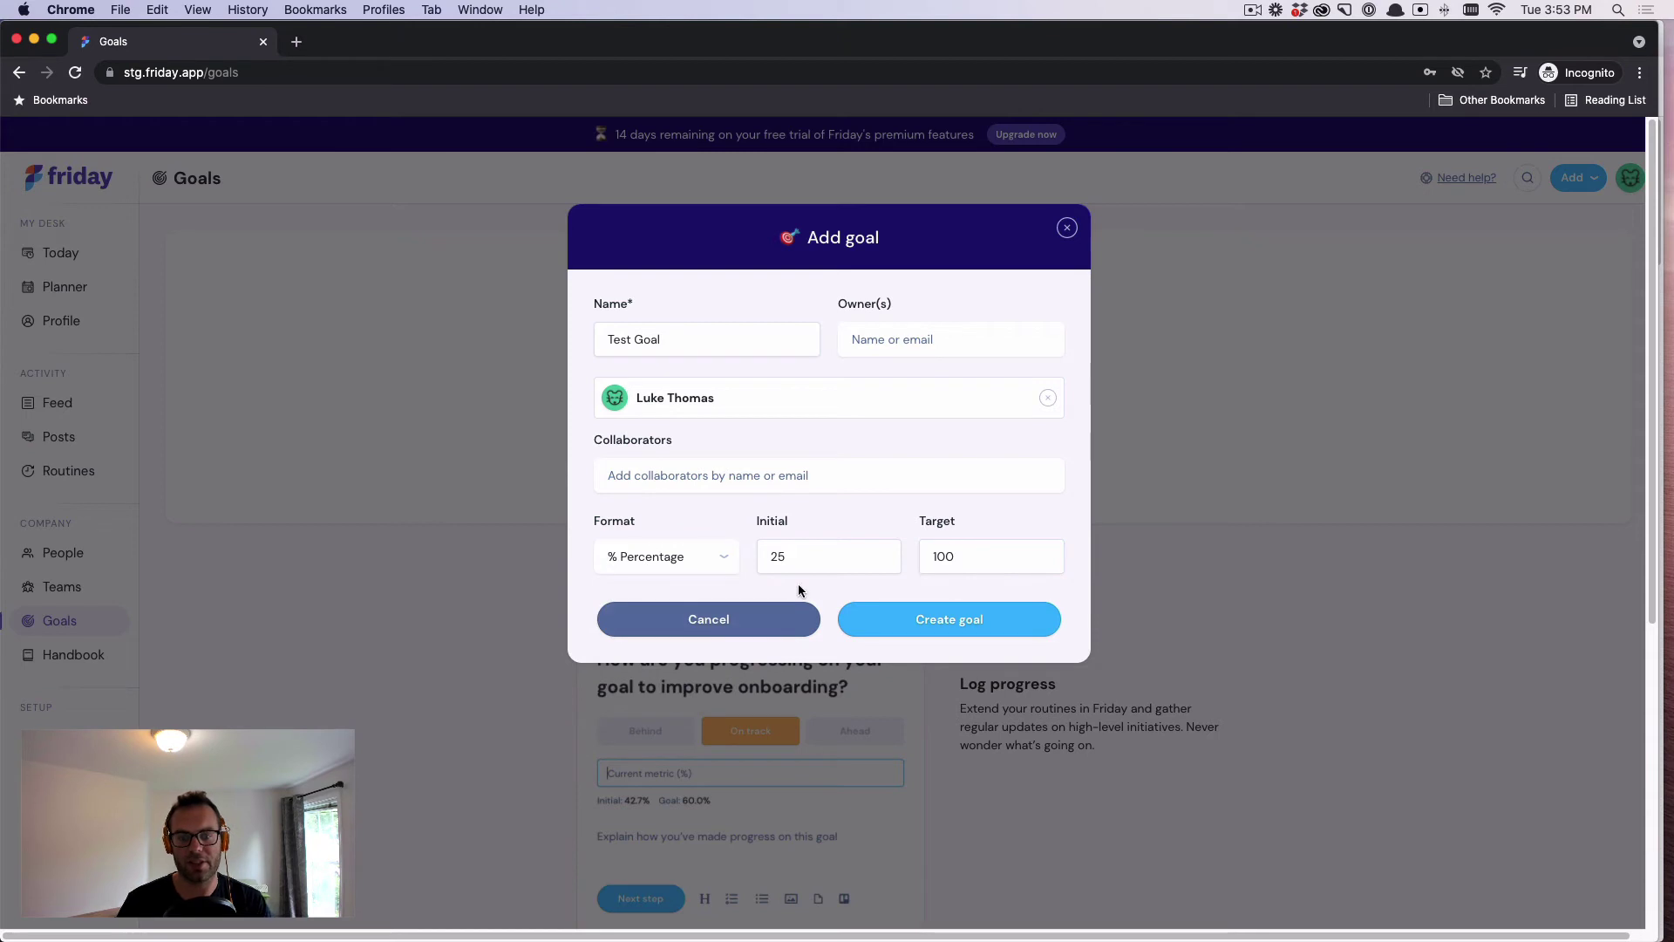
- Rename the new goal as "Record 10 videos"
triple_click(680, 339)
text(Shpo)
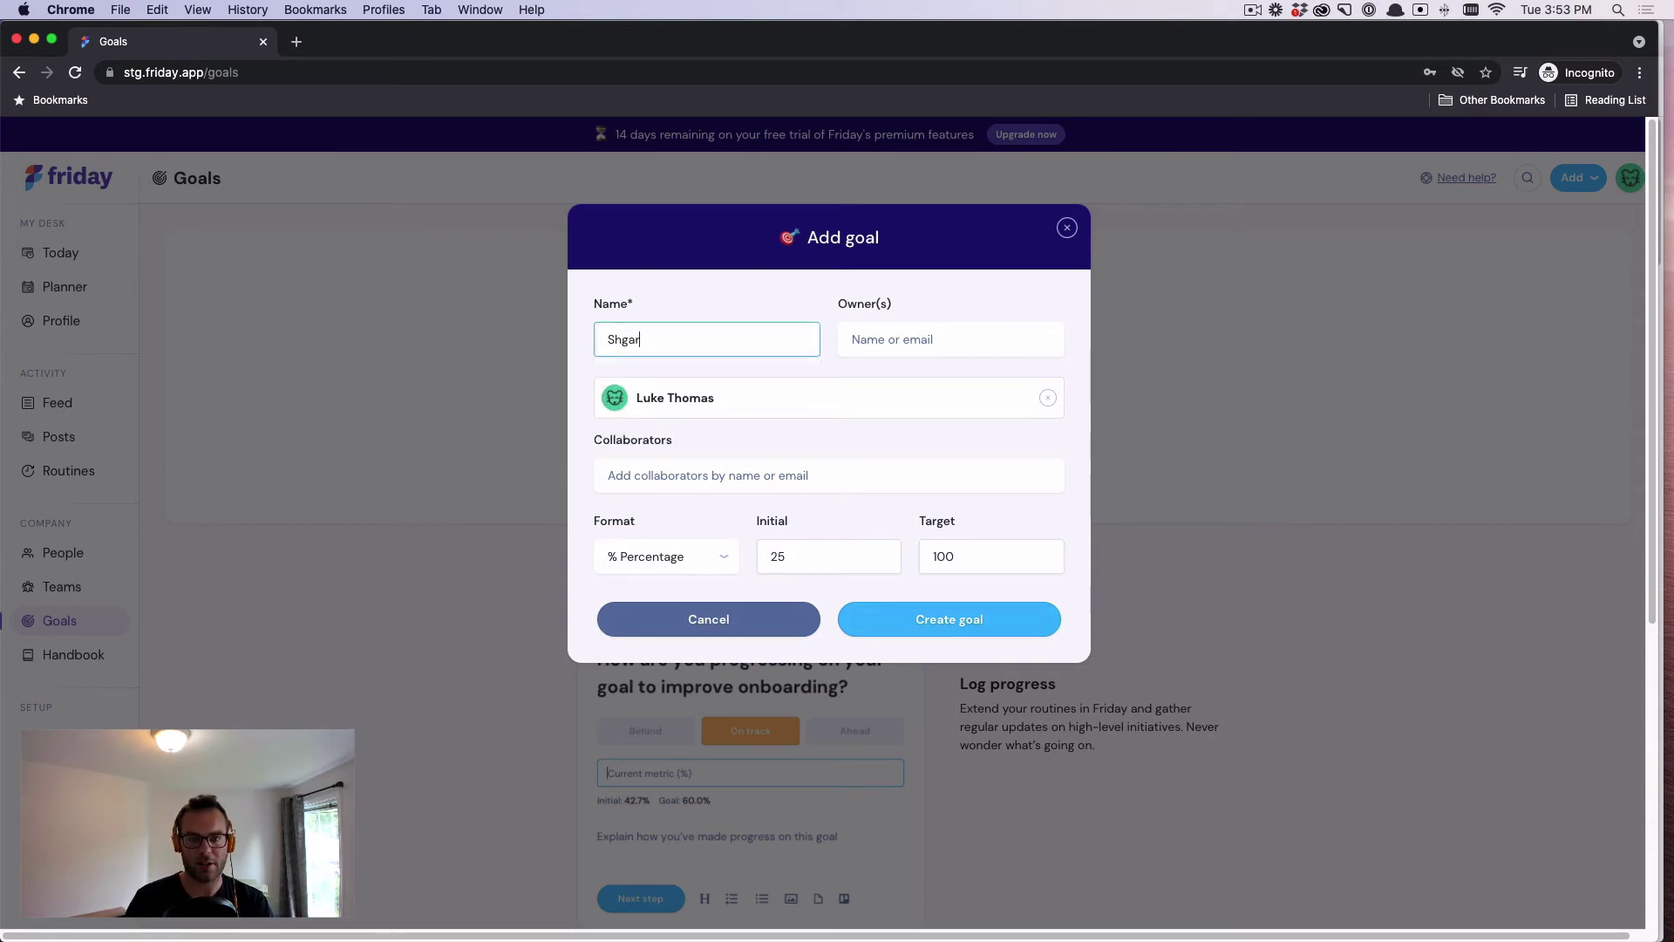
key(BackSpace)
key(BackSpace)
text(op)
key(BackSpace)
key(BackSpace)
key(BackSpace)
key(BackSpace)
text(R)
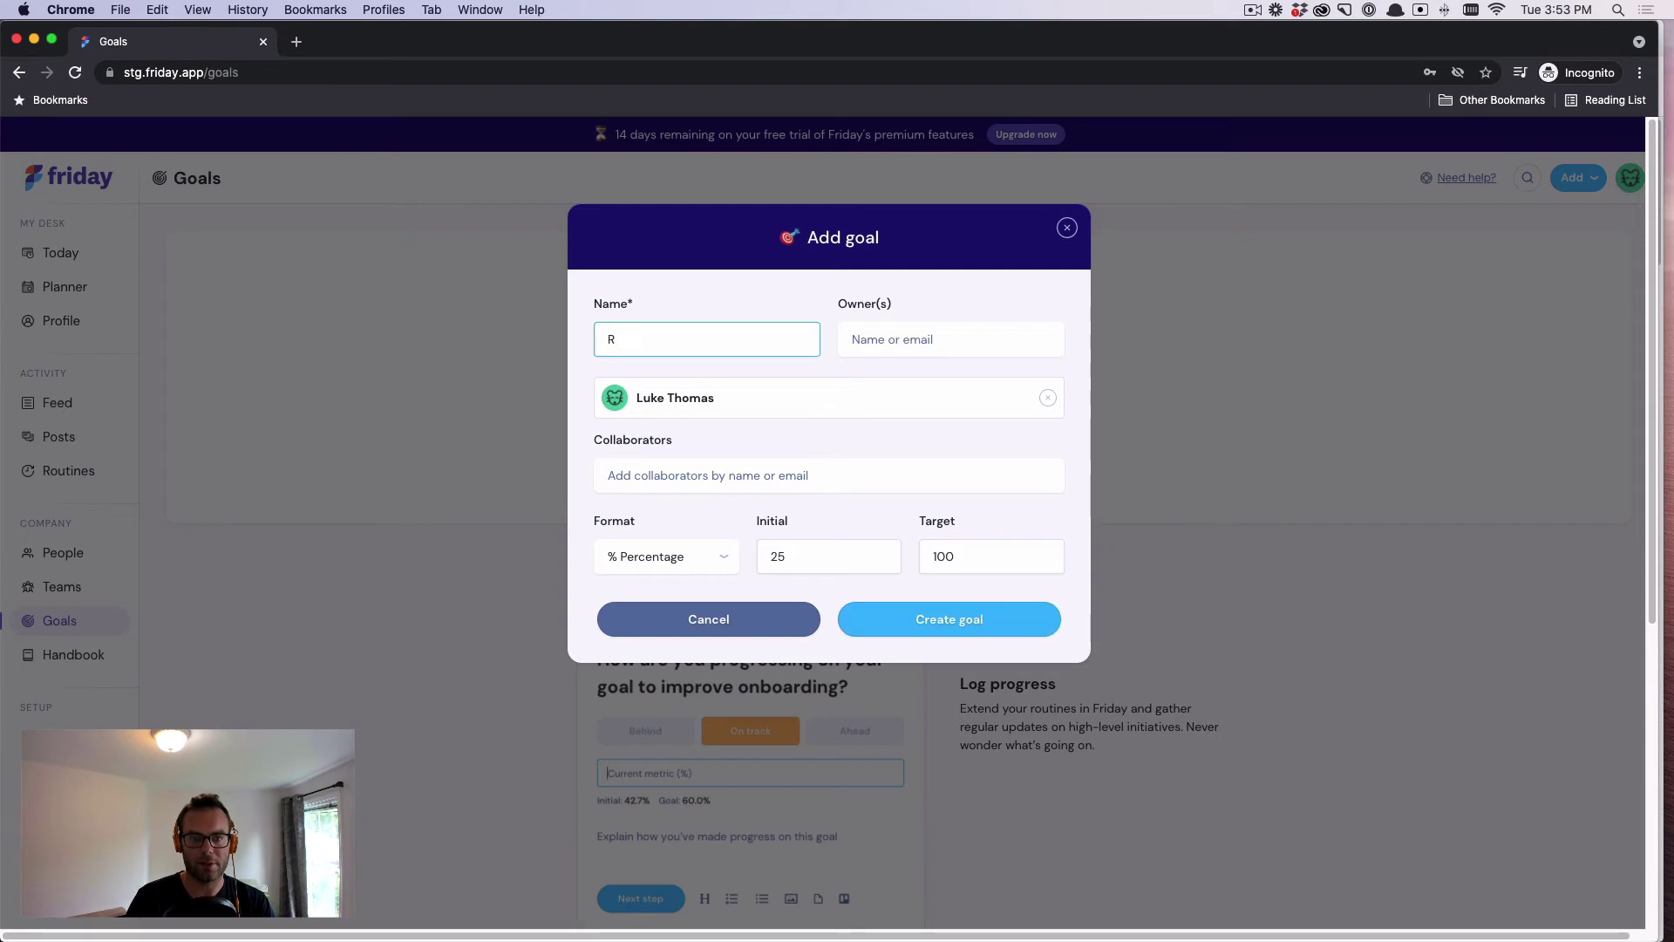
text(ecord 1)
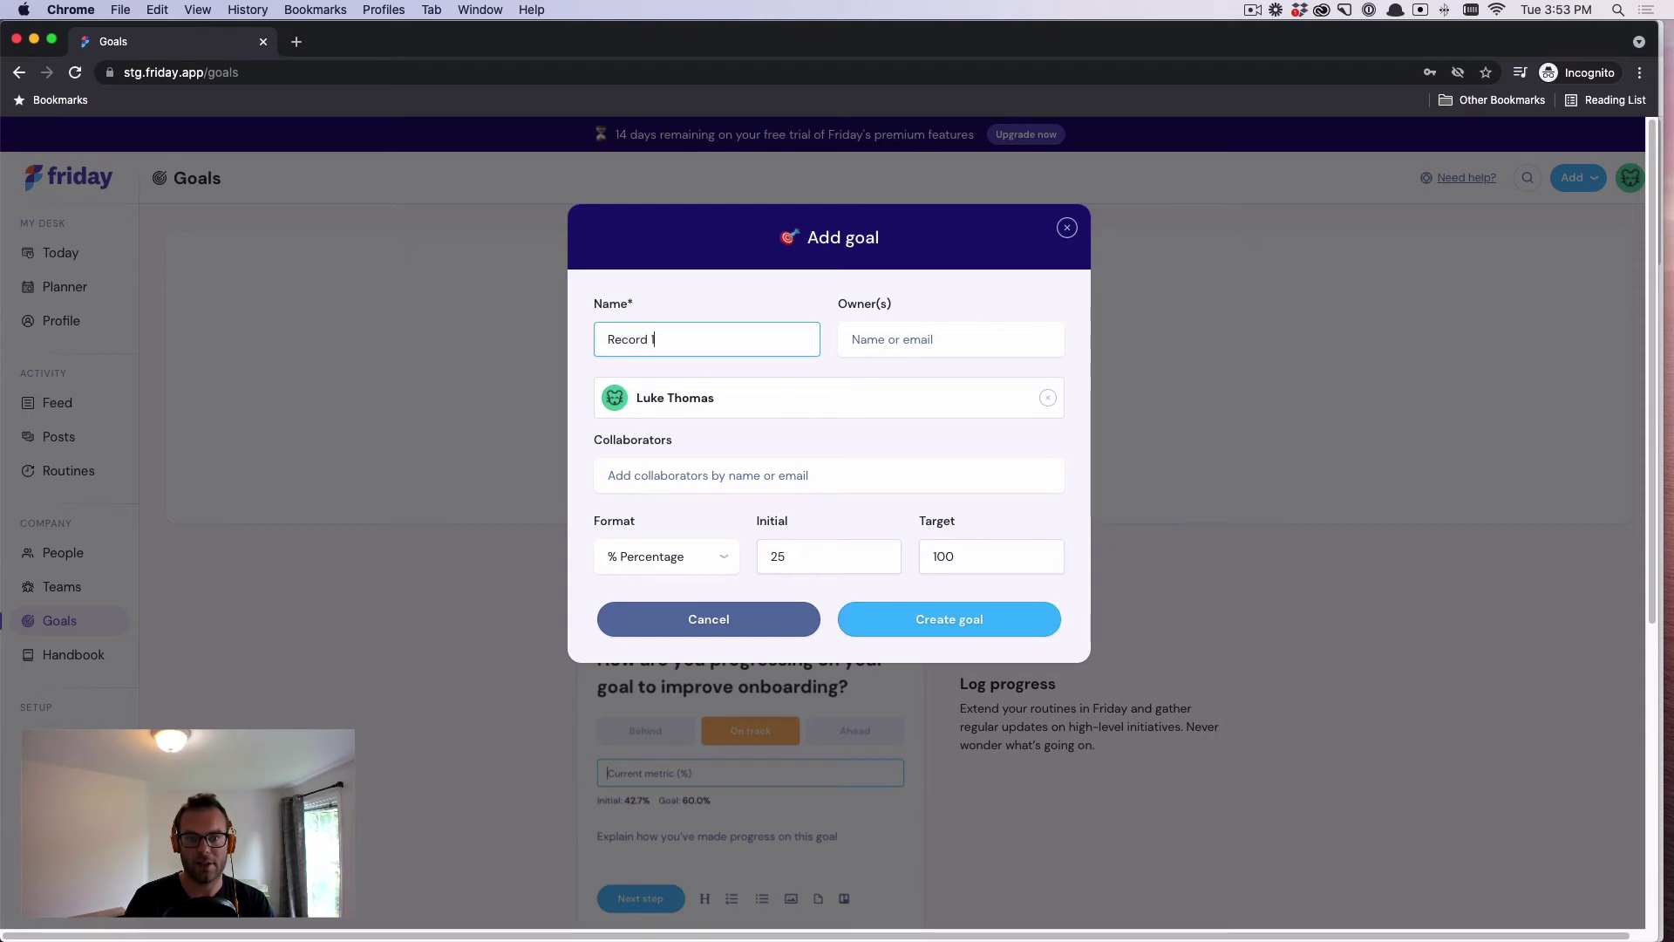
text(0 videos)
- Check the owner choices for the "Record 10 videos" goal and create the goal
click(917, 339)
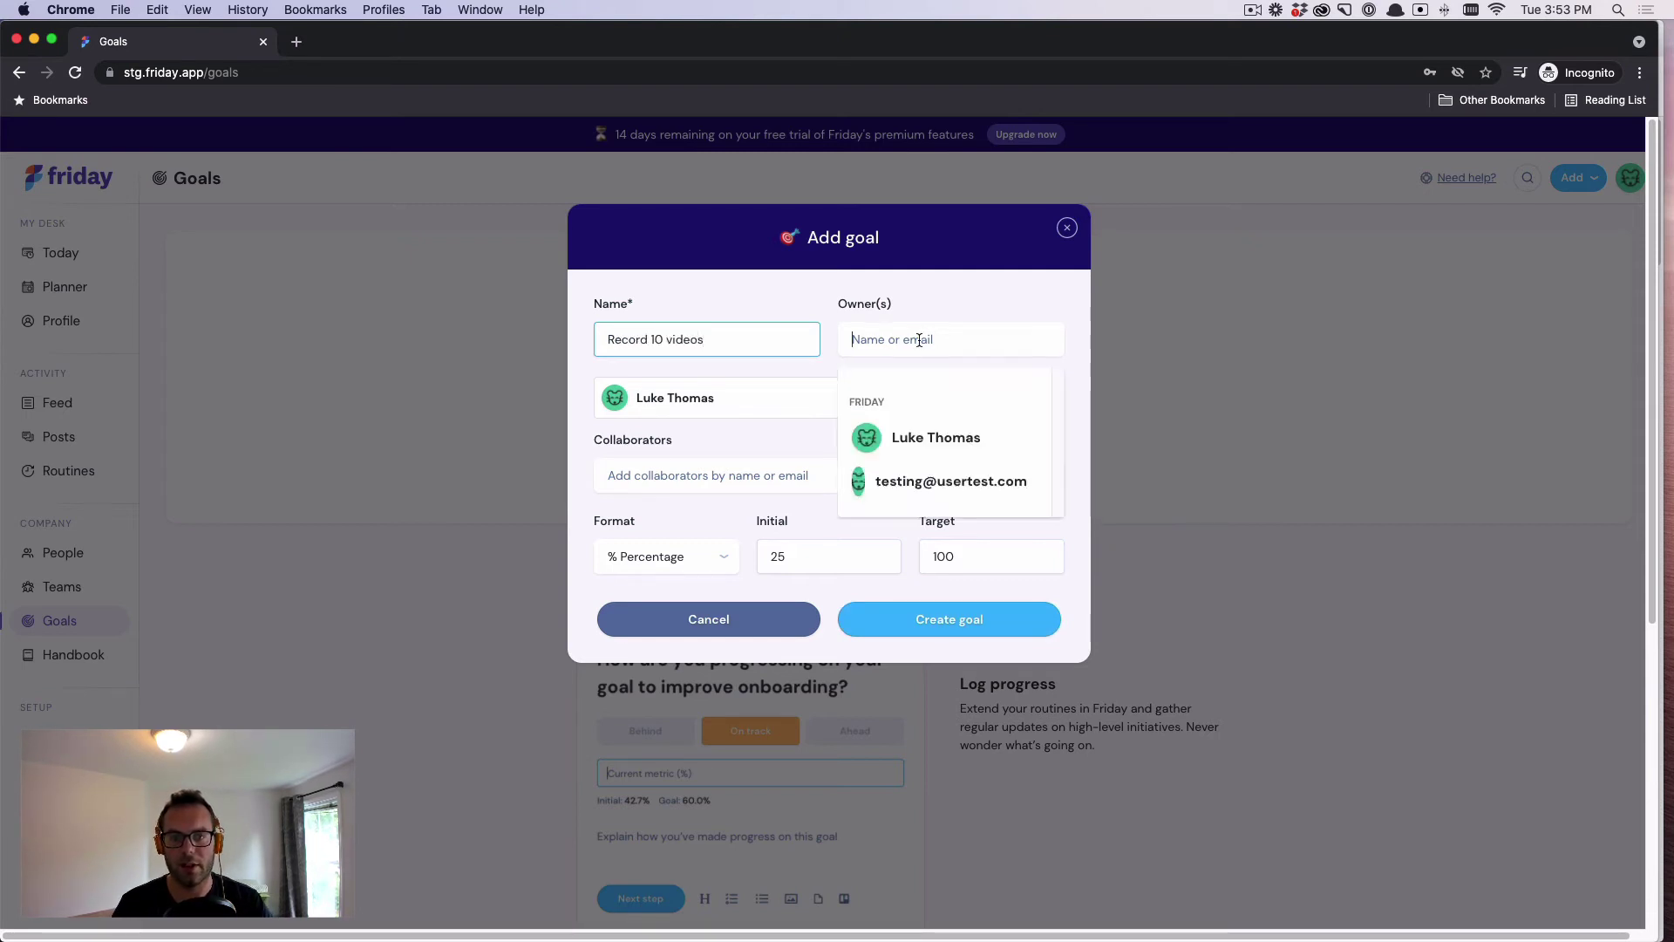
click(766, 371)
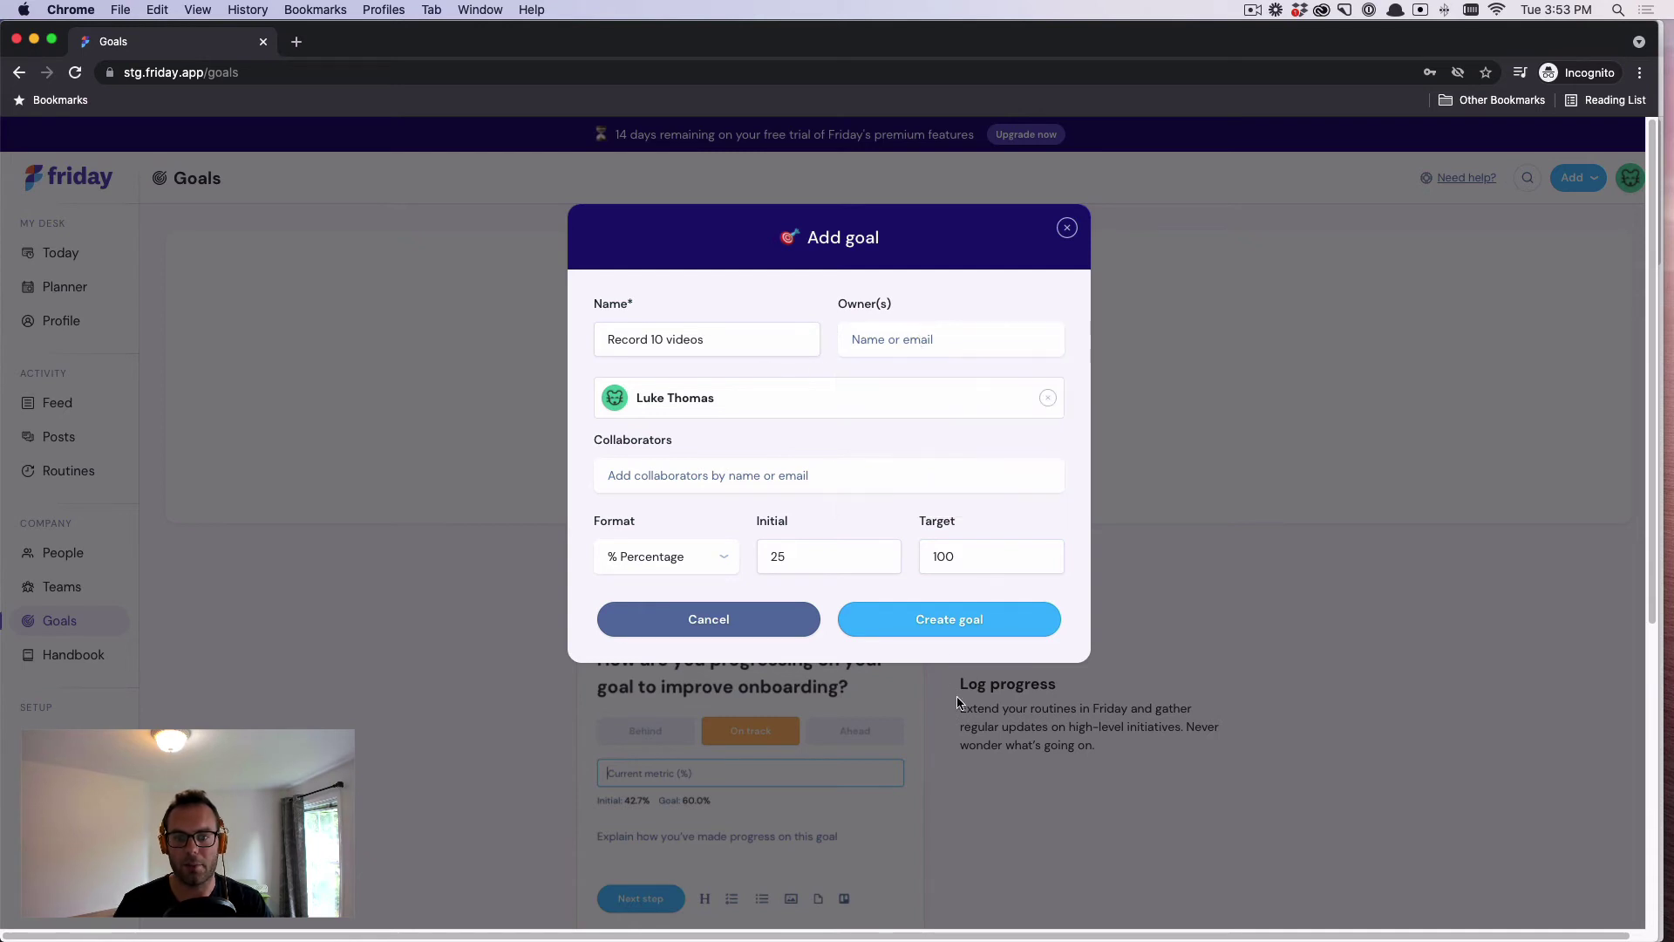
click(949, 619)
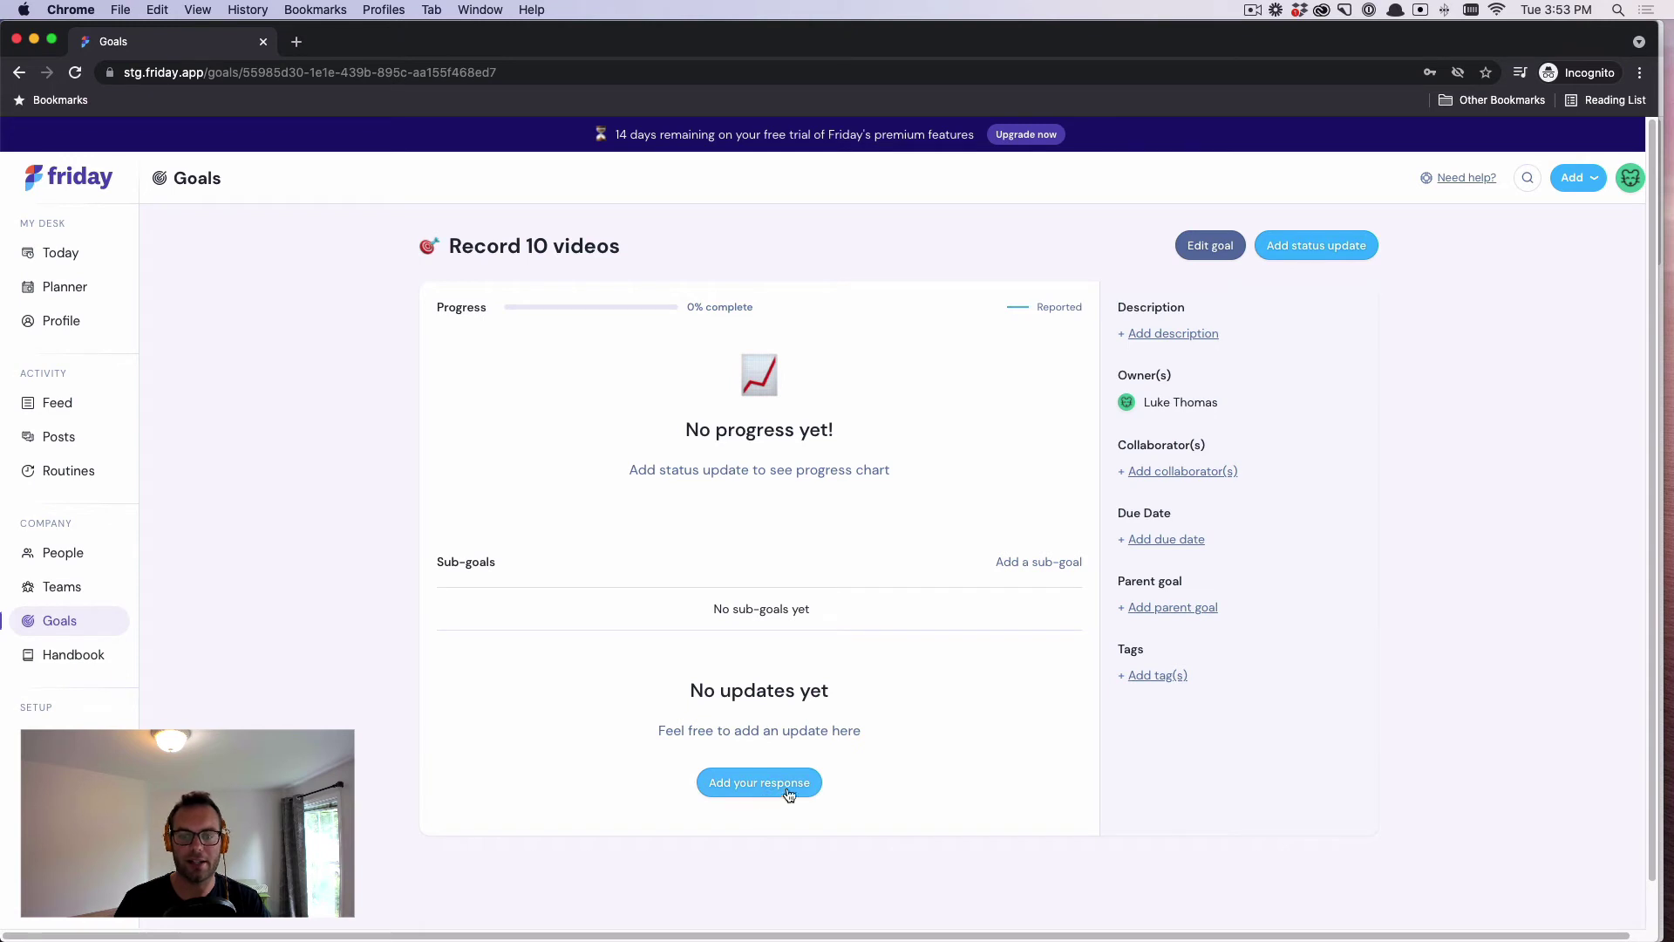
- Examine the goal's status update choices, its detail settings and its target metrics, and close them
click(737, 779)
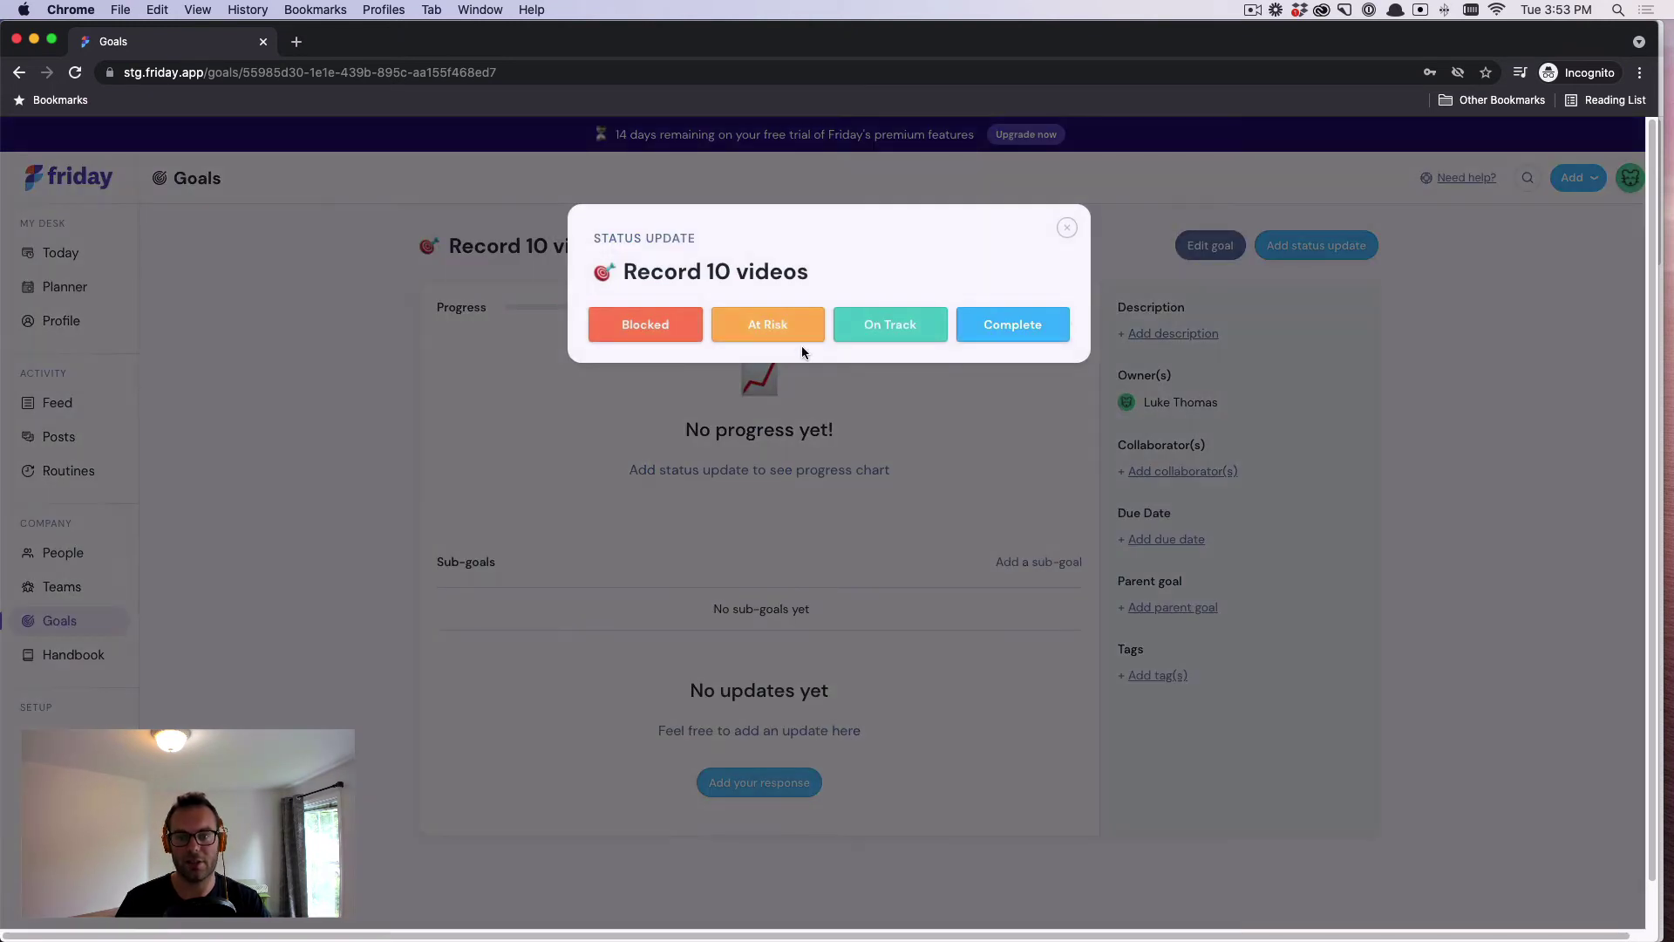
click(1067, 229)
click(1187, 340)
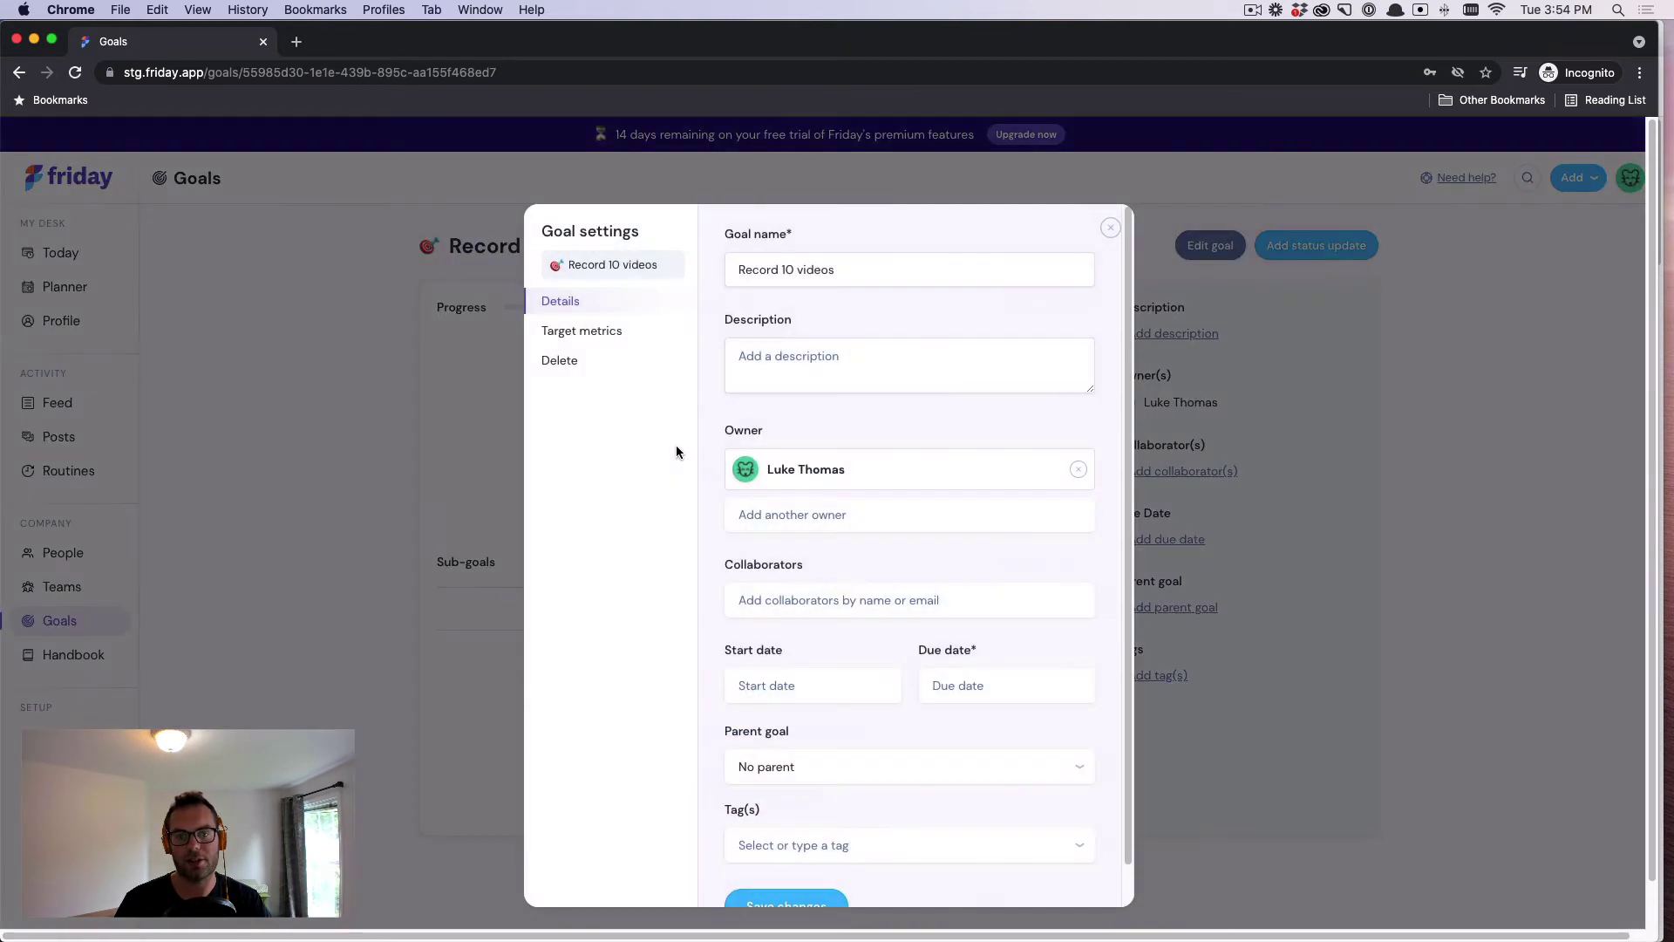
click(574, 334)
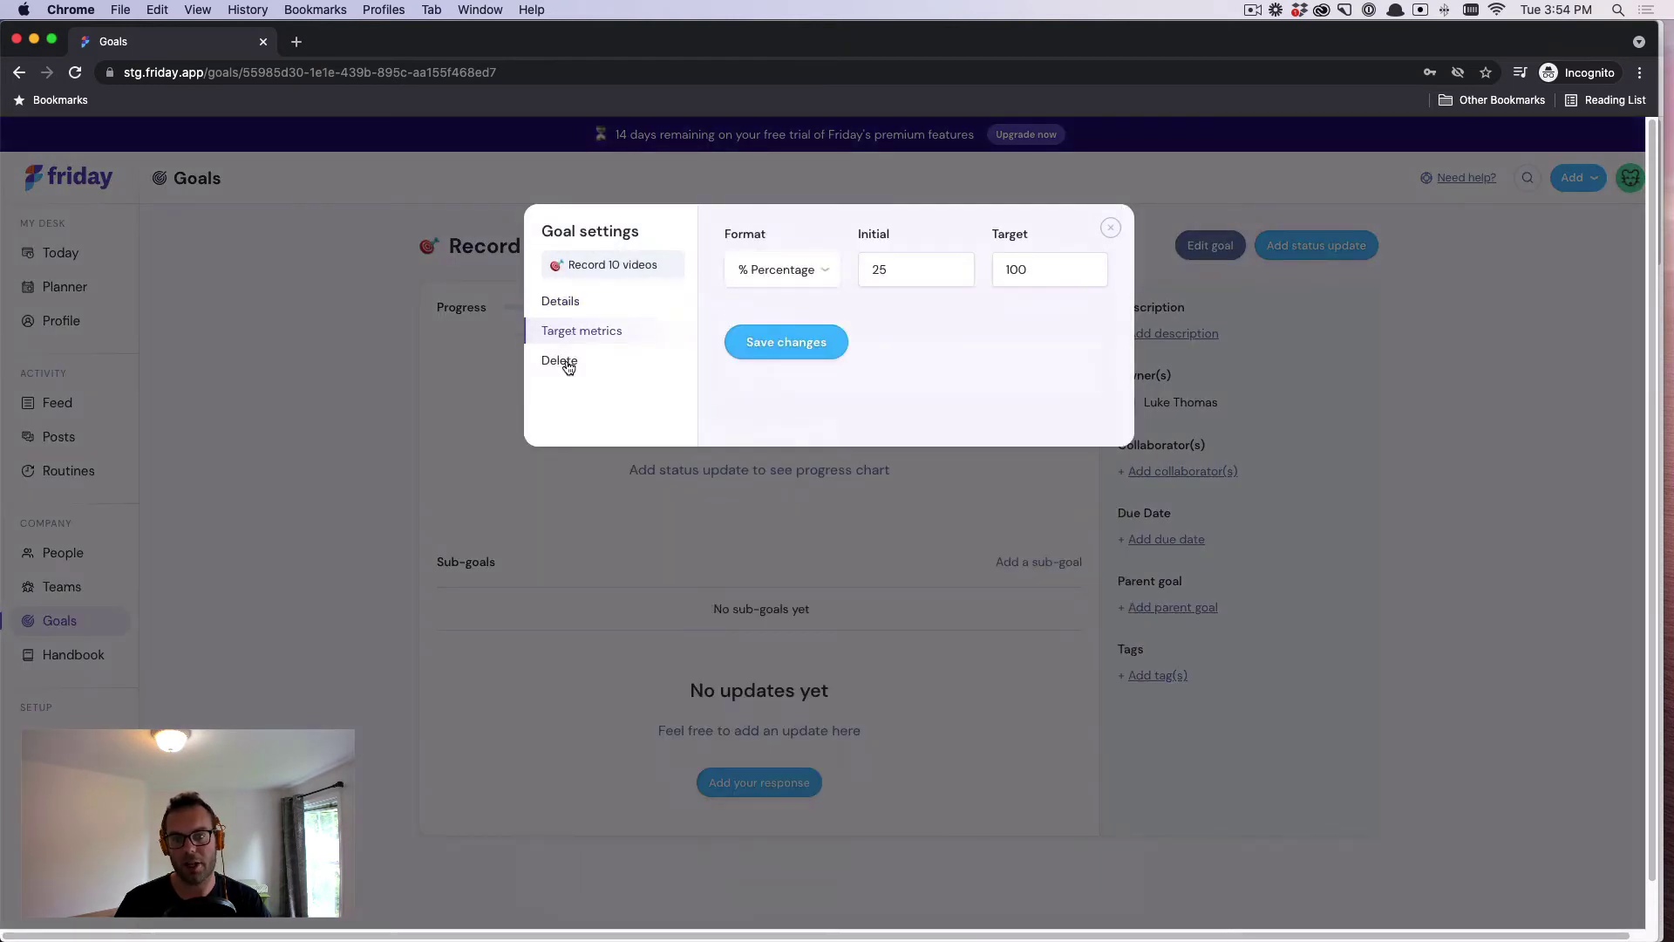
click(1110, 228)
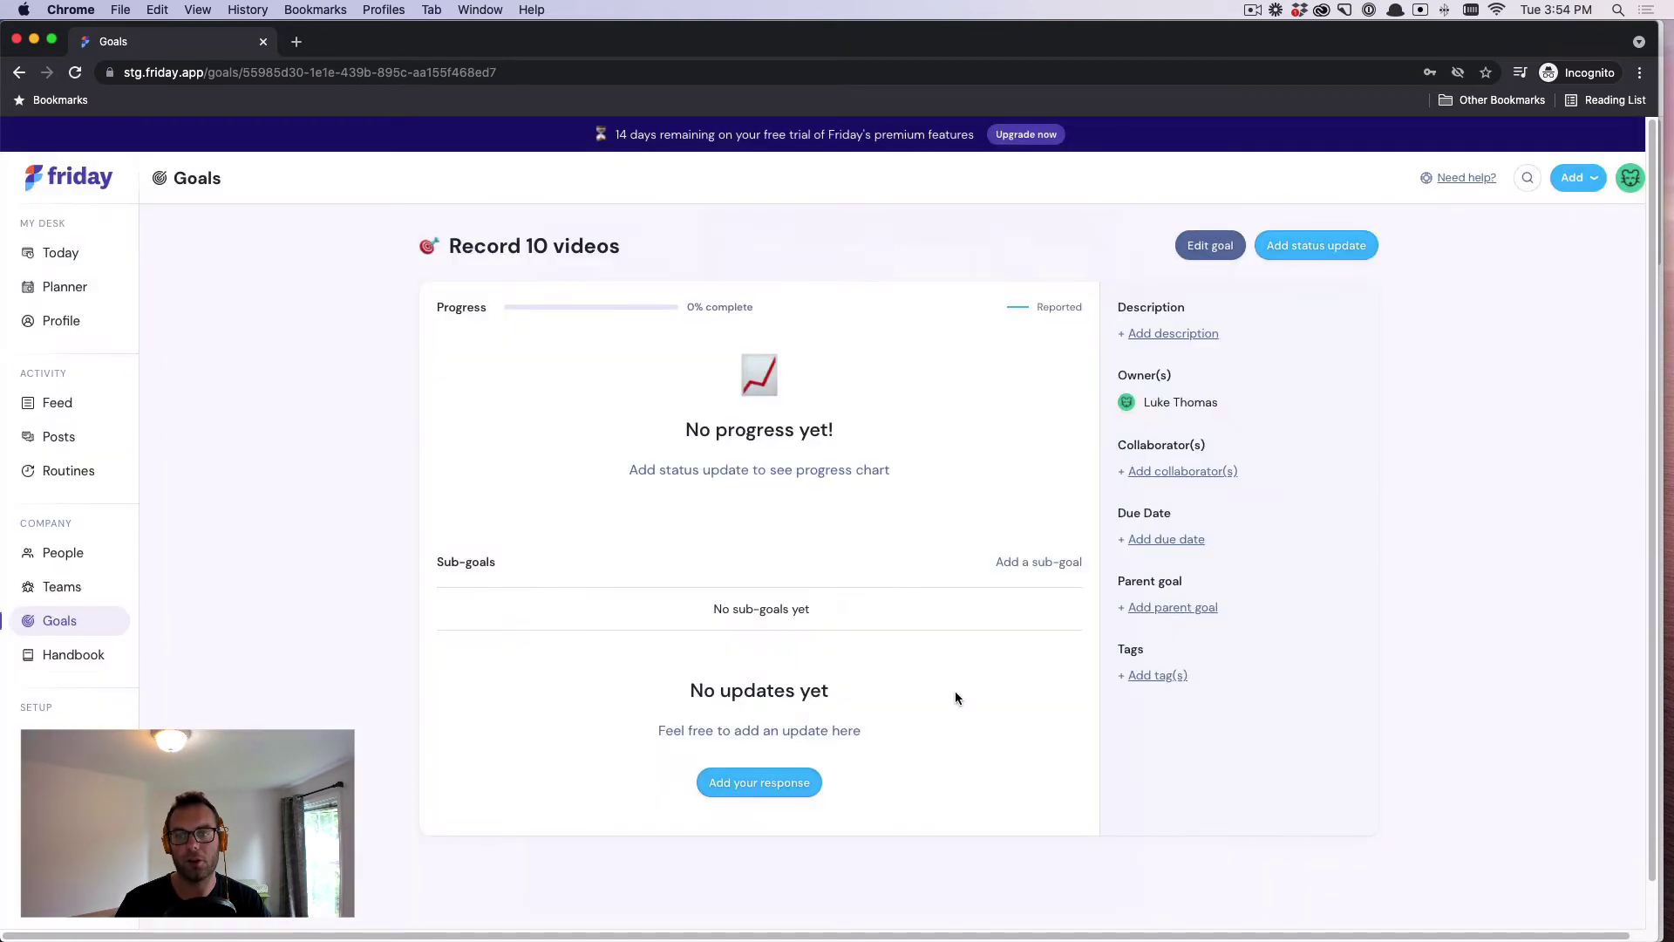
- Return to the goals list, look at the due date setting of the "Record 10 videos" goal, and close its settings
click(66, 620)
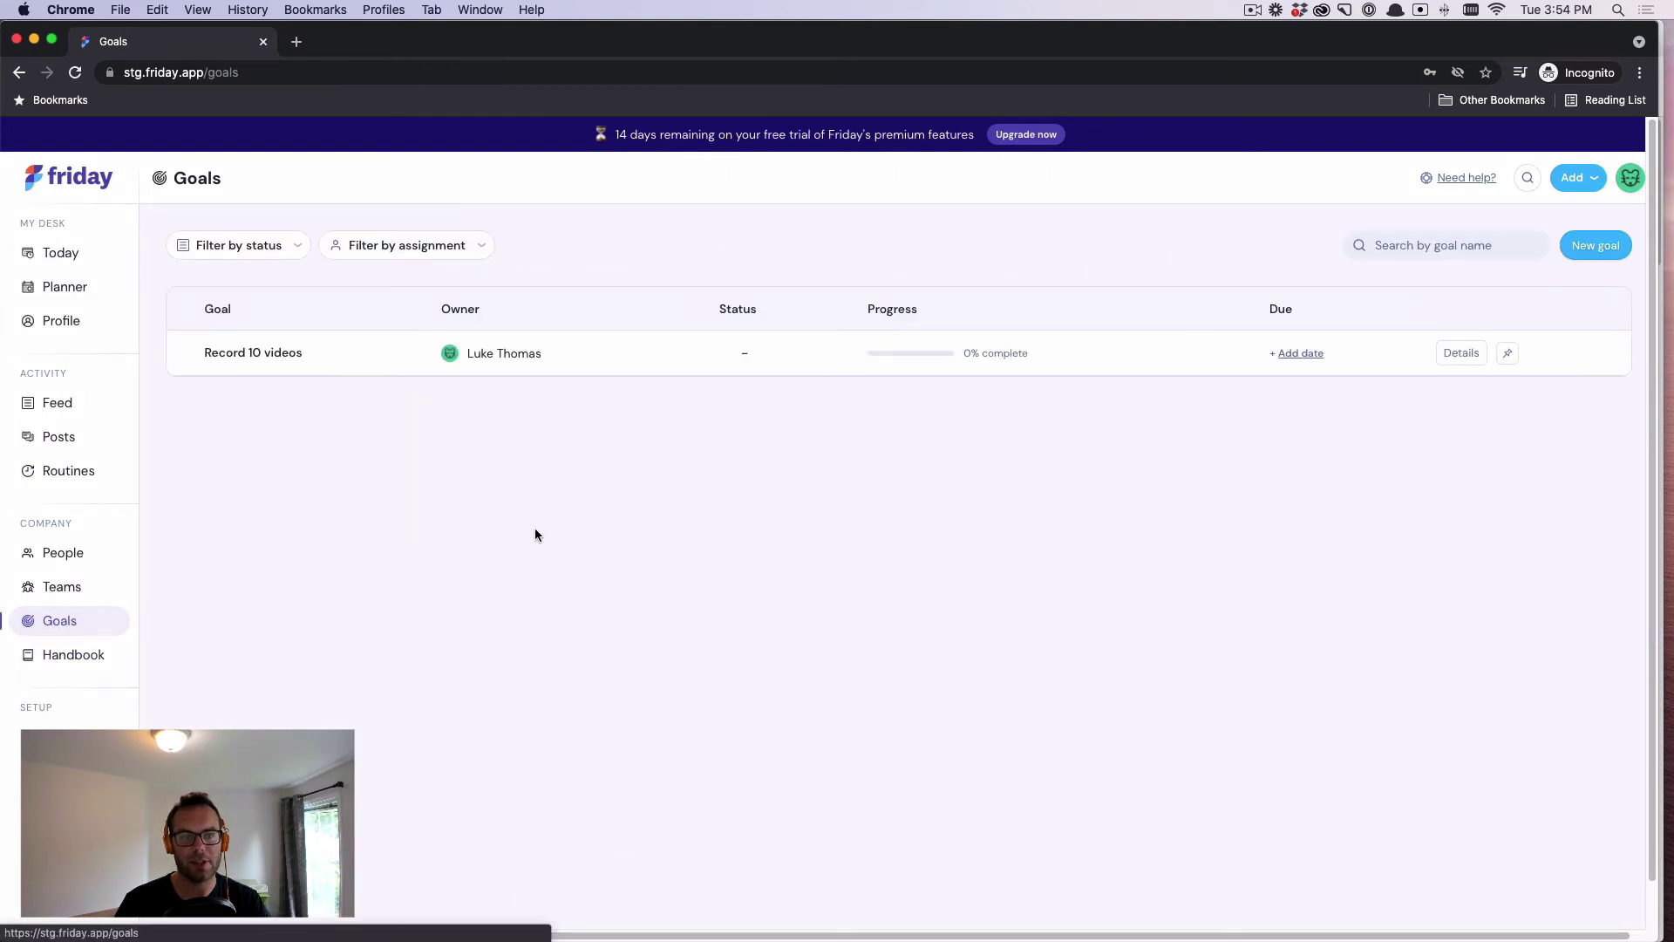
click(1312, 354)
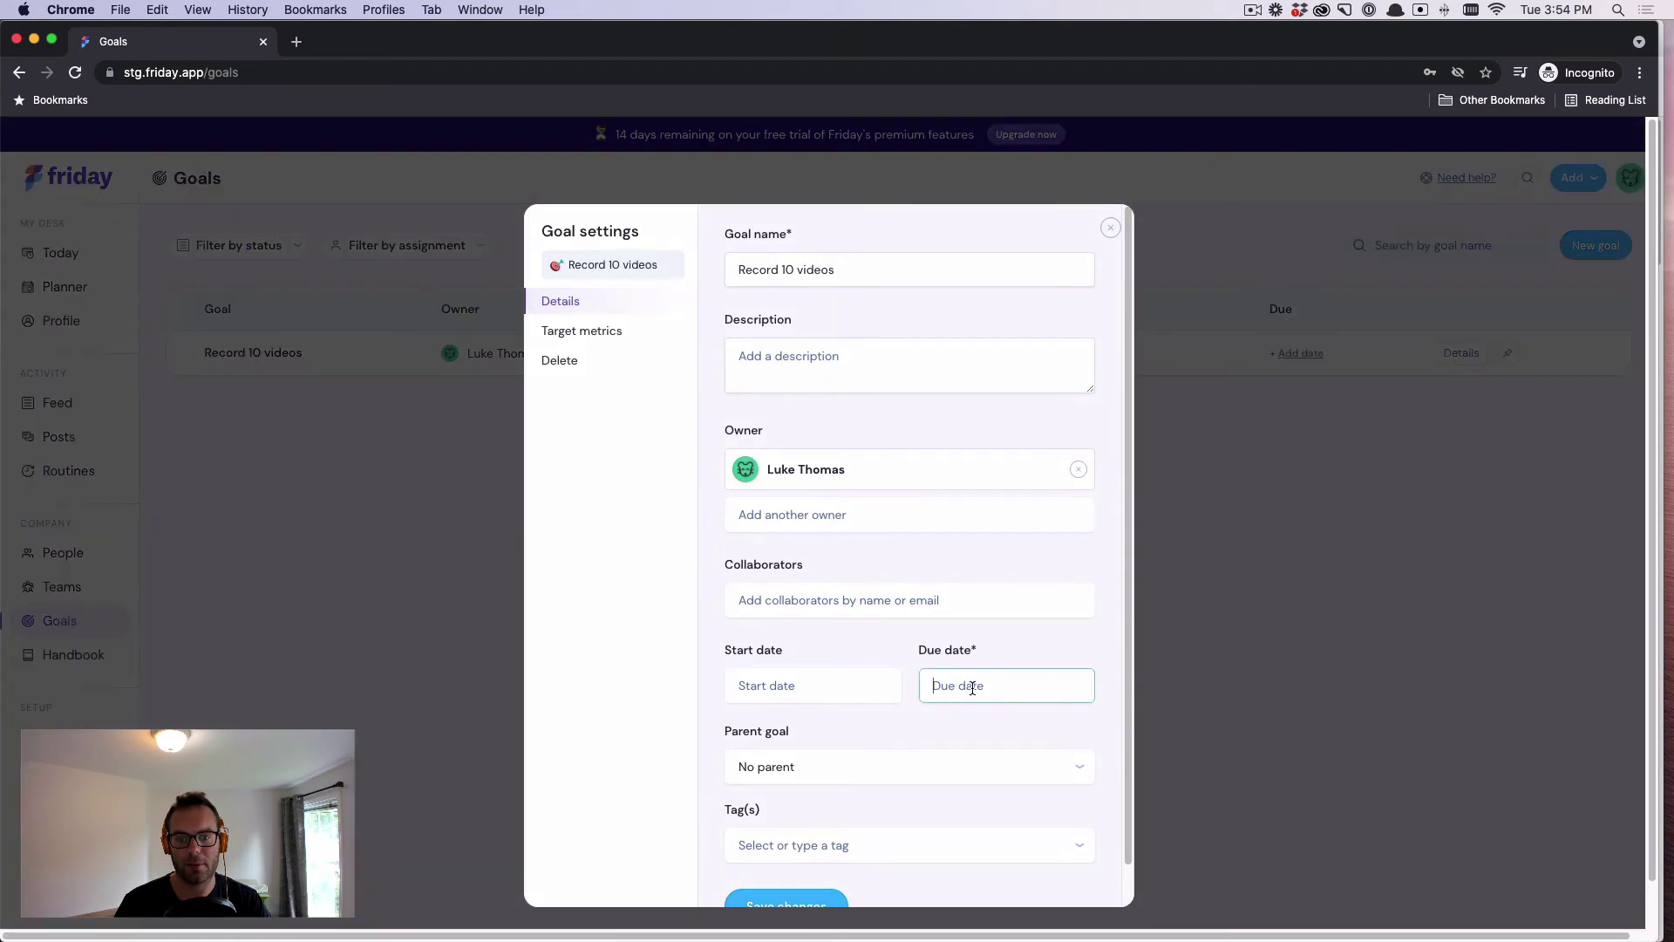
click(971, 685)
click(1112, 230)
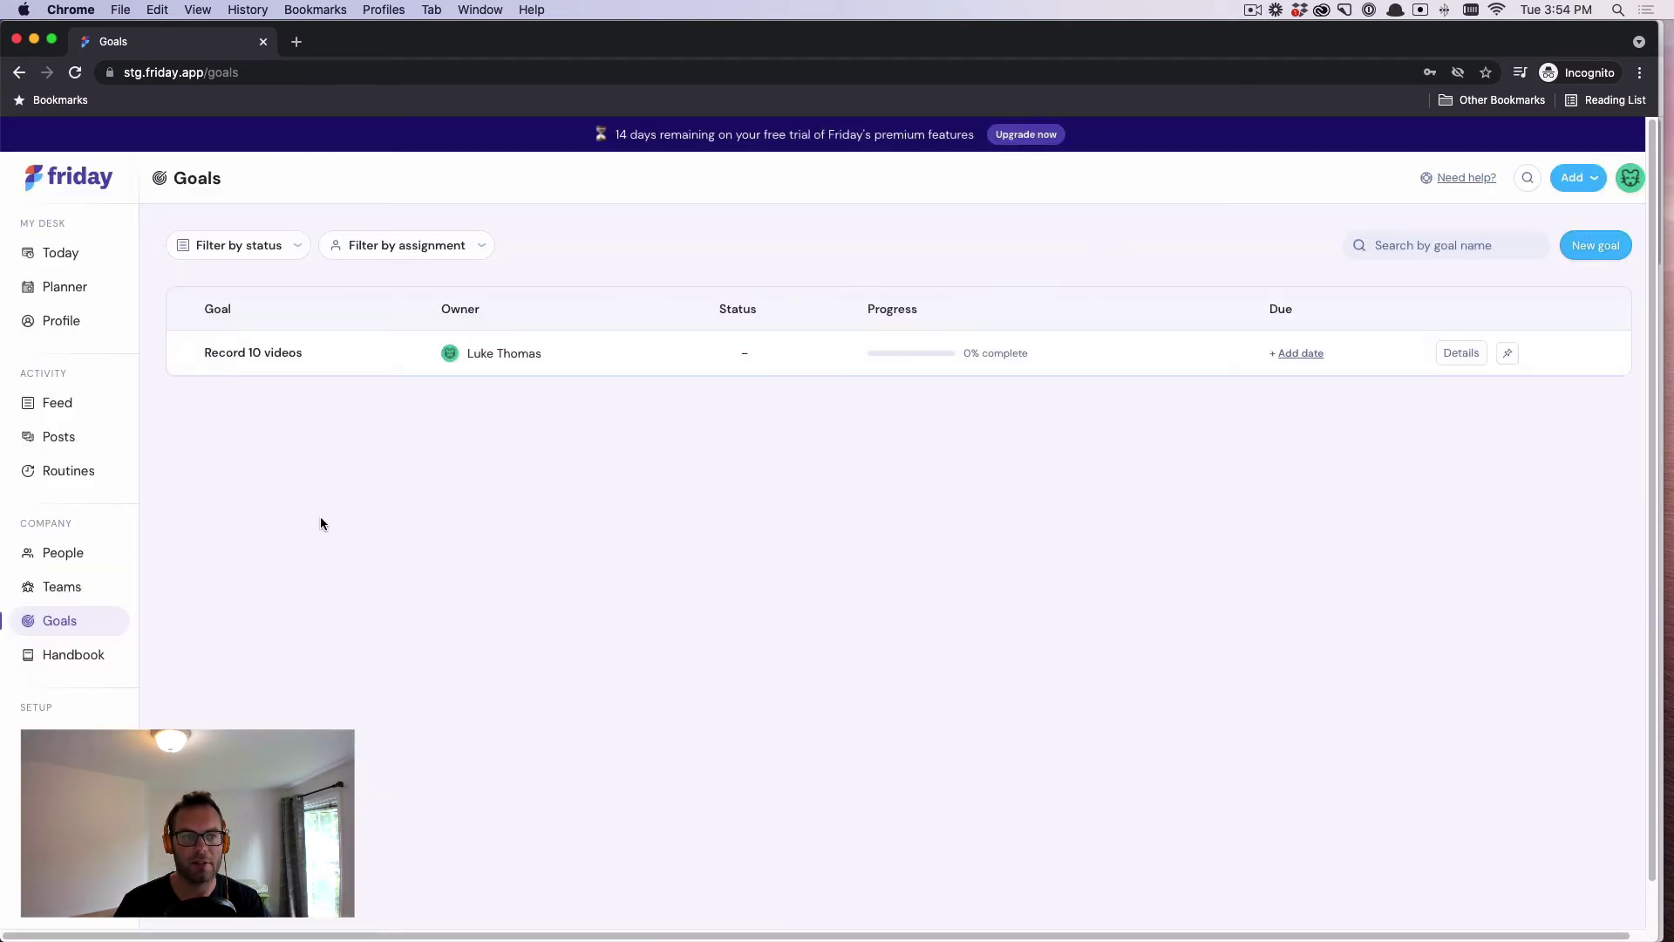
- Start a team routine from the Weekly Check-In template and bring its power-up options into view
click(81, 481)
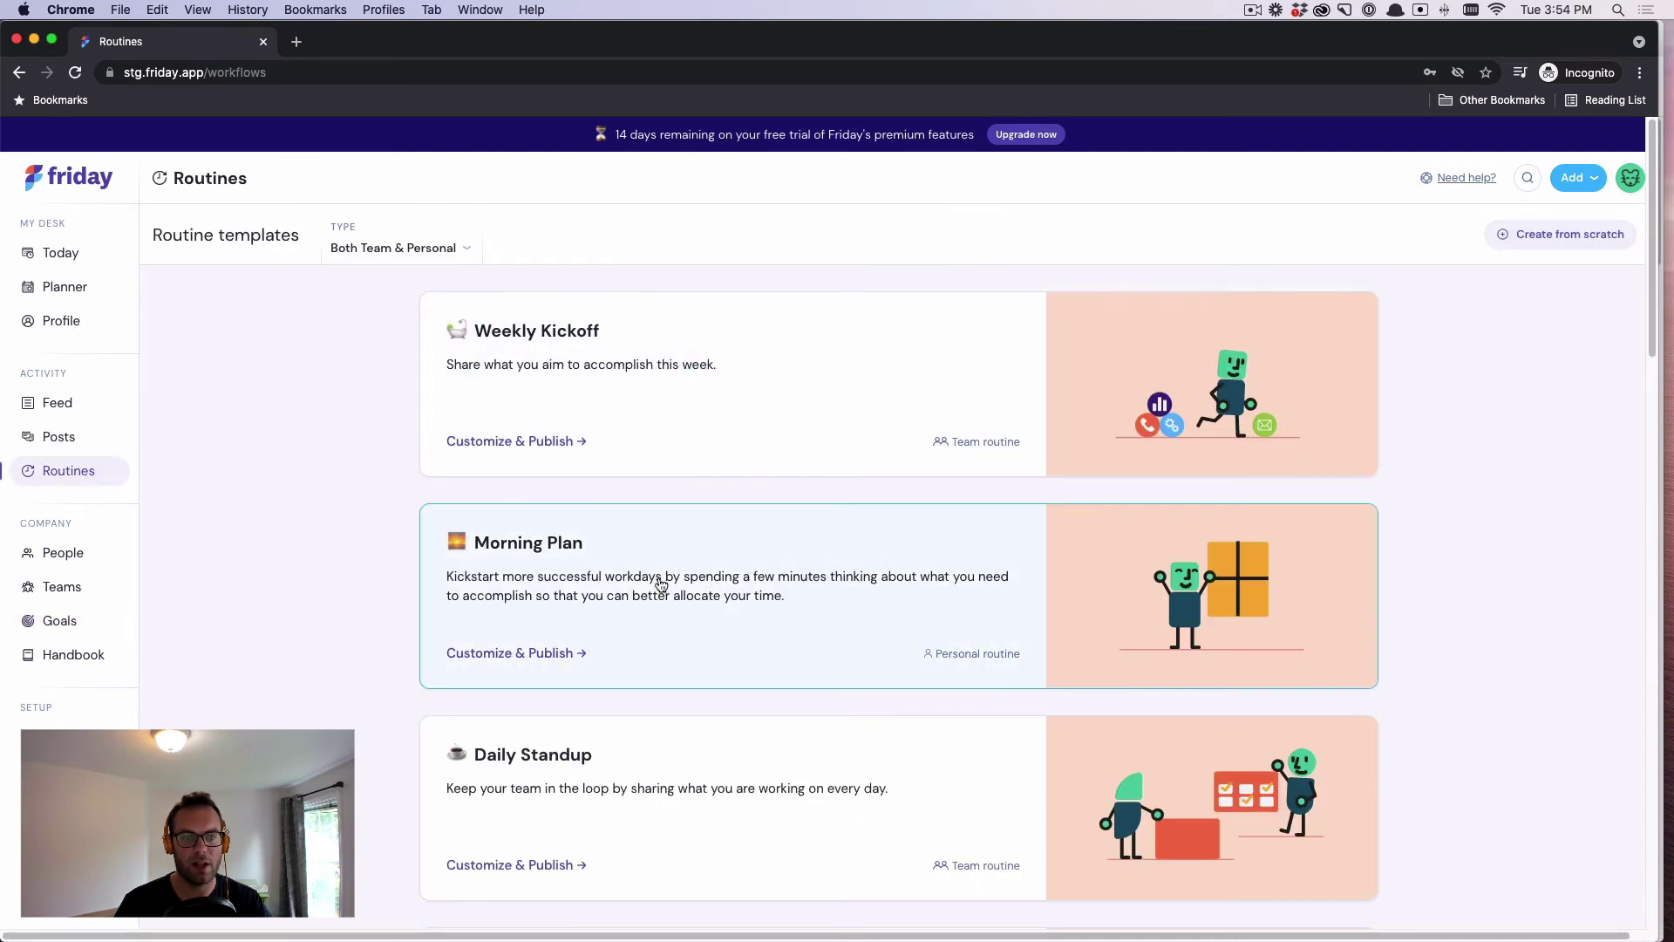
scroll(660, 585, down, 10)
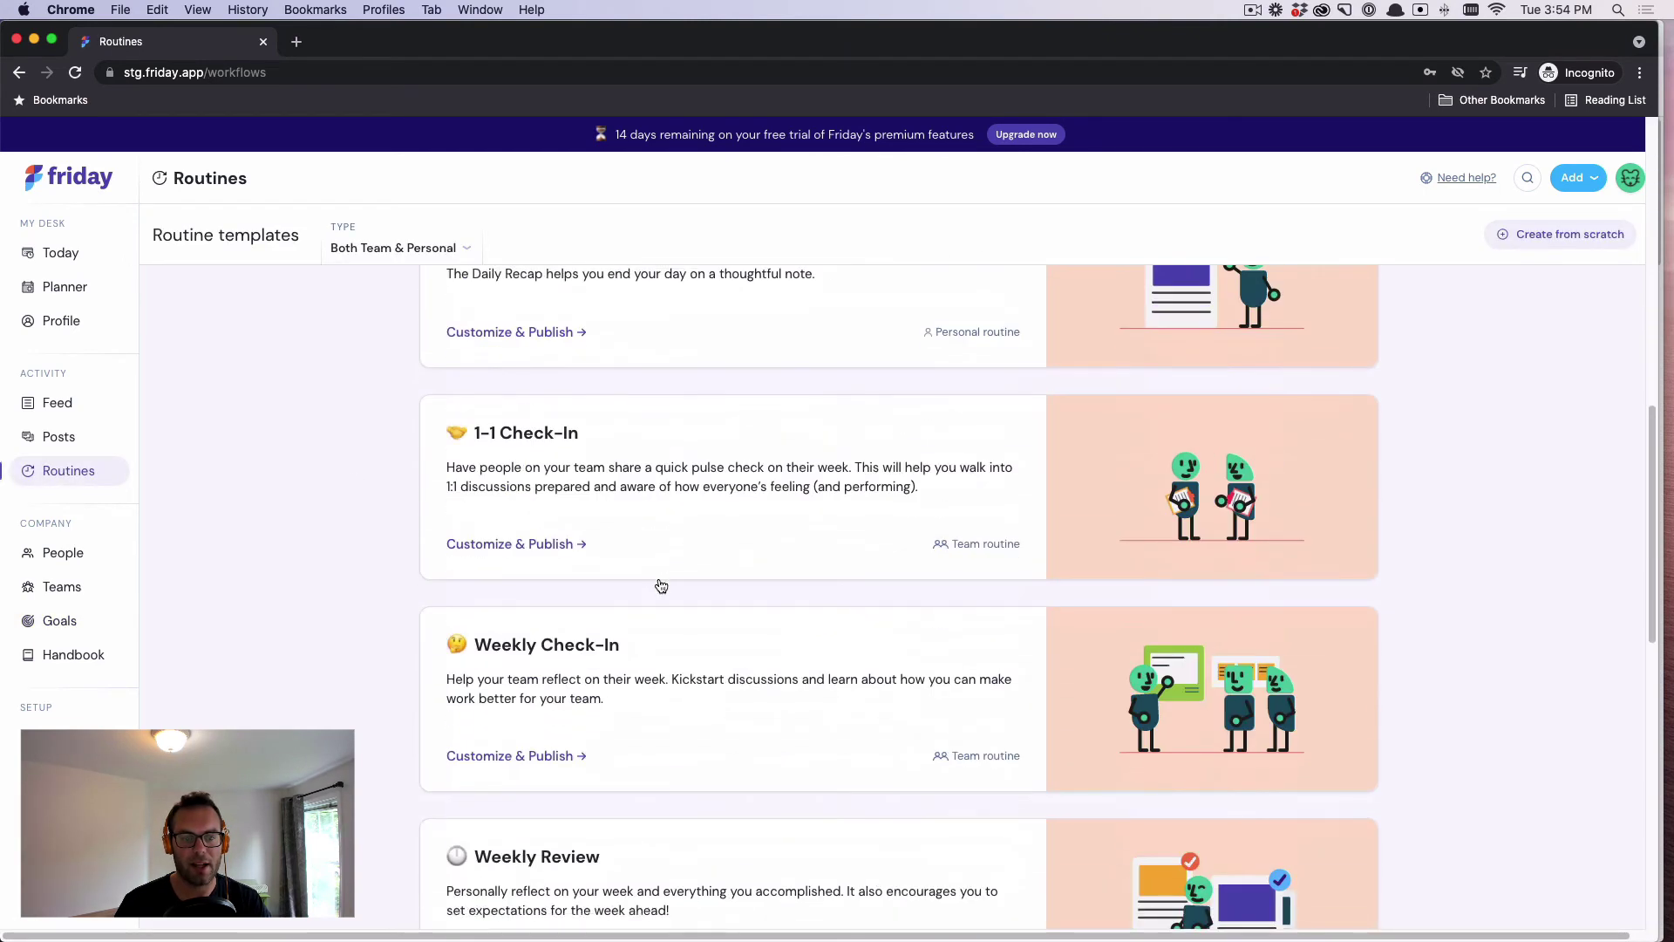
click(706, 684)
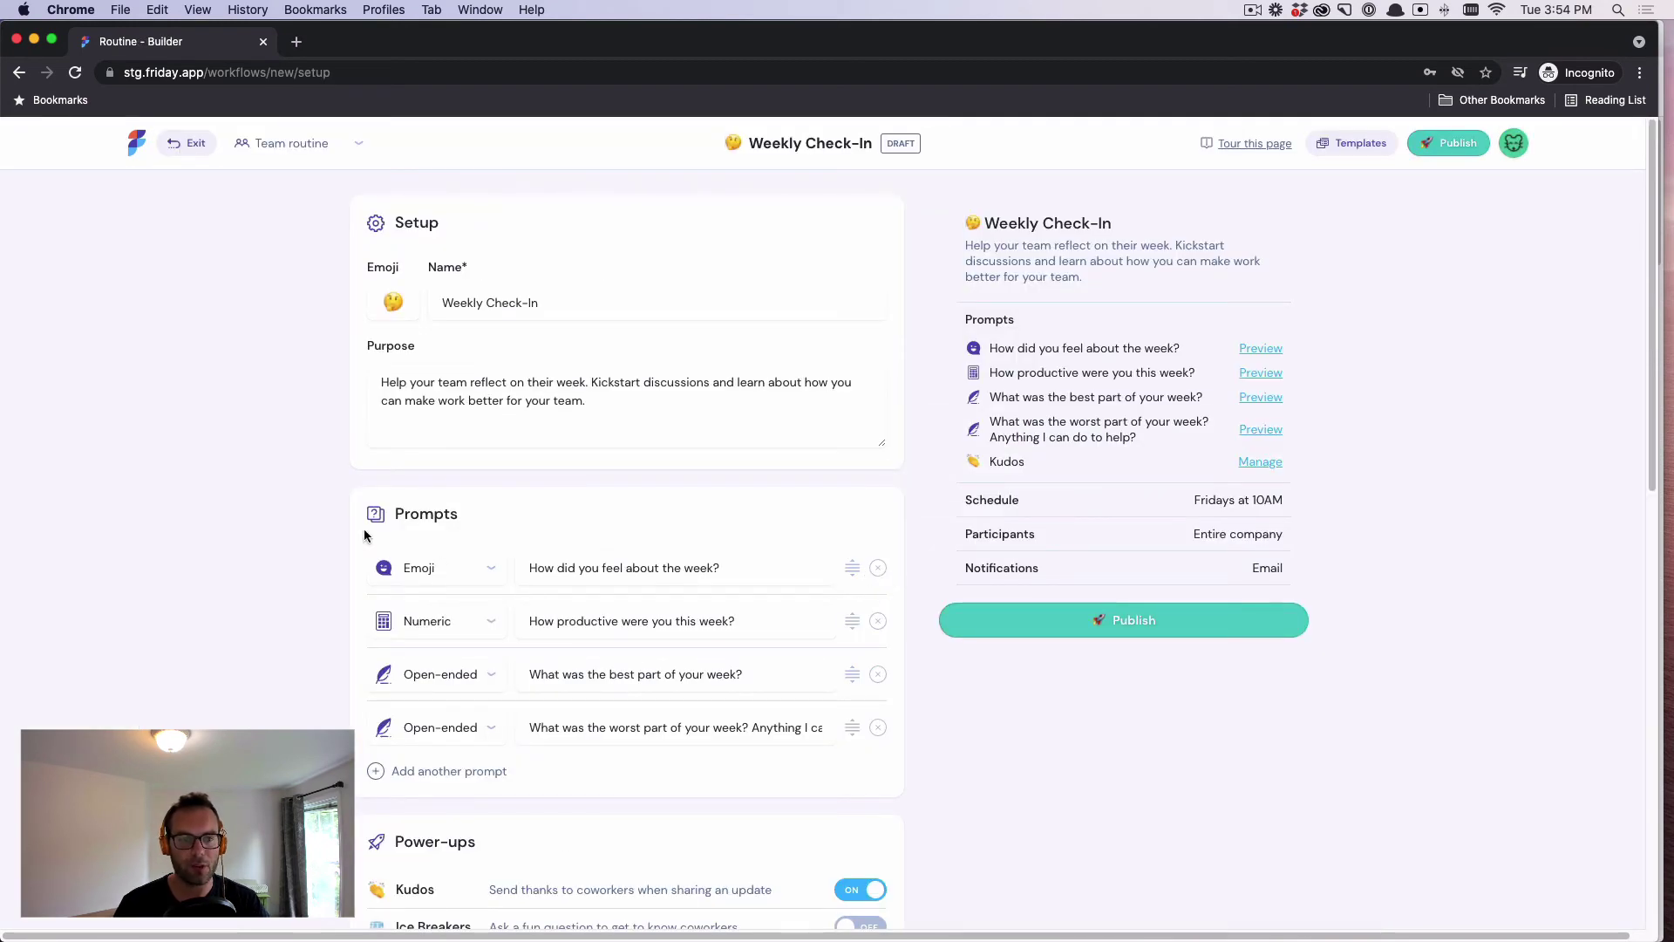
scroll(467, 413, down, 5)
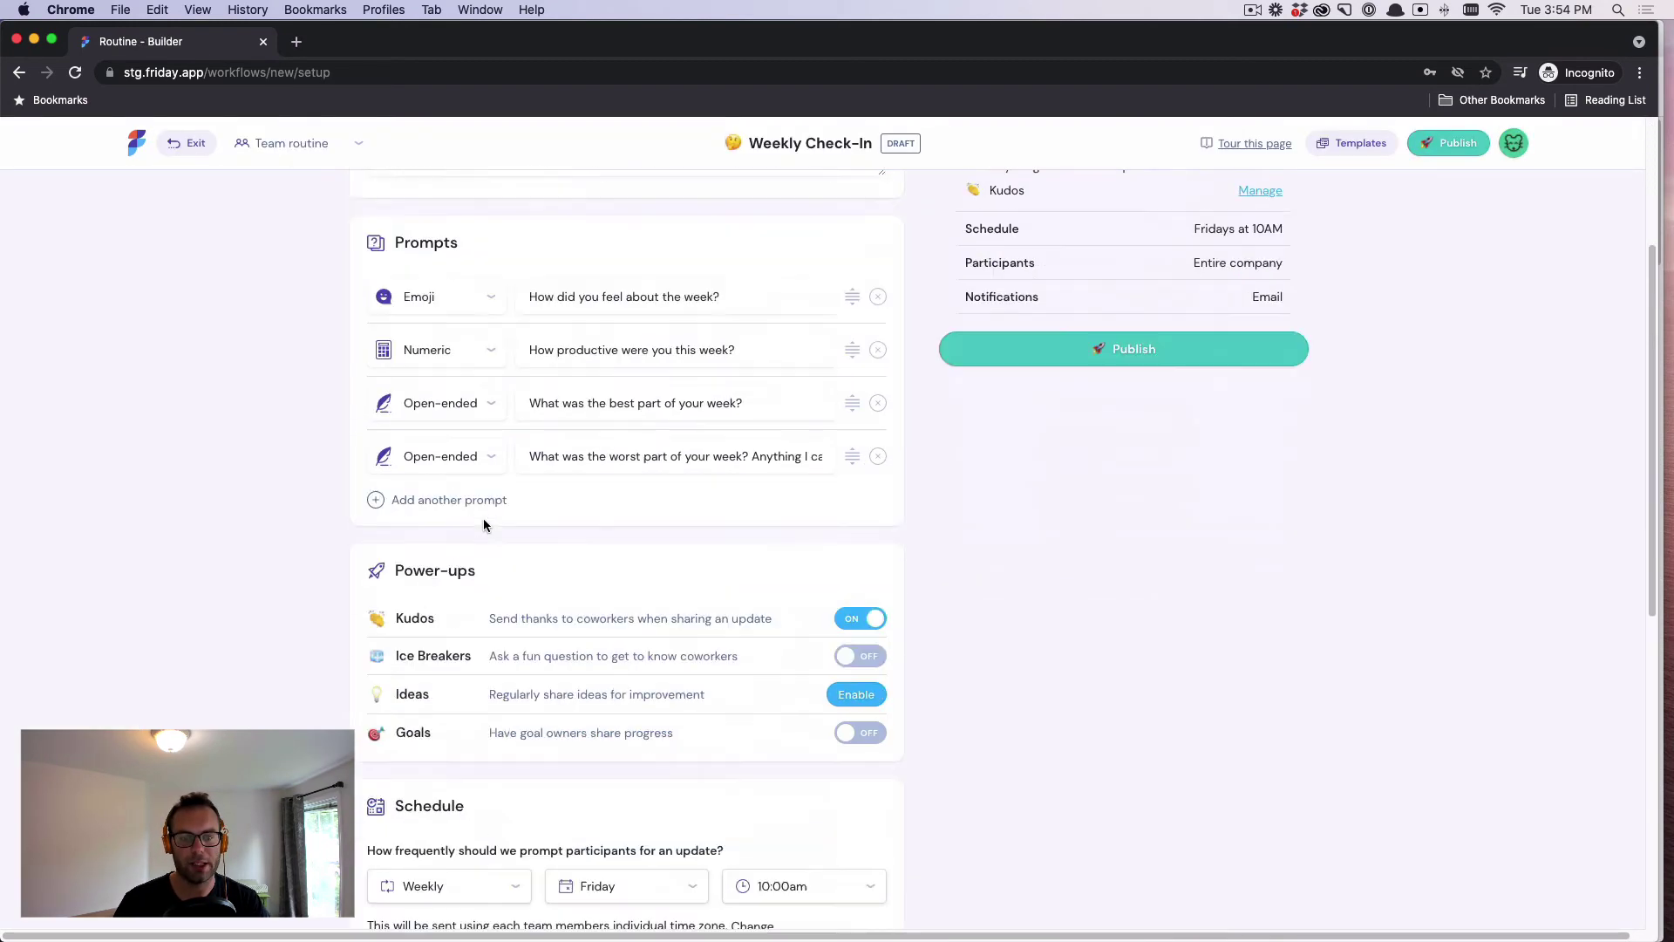
- Turn the Goals power-up on and Kudos off for the Weekly Check-In routine, and publish it
click(861, 703)
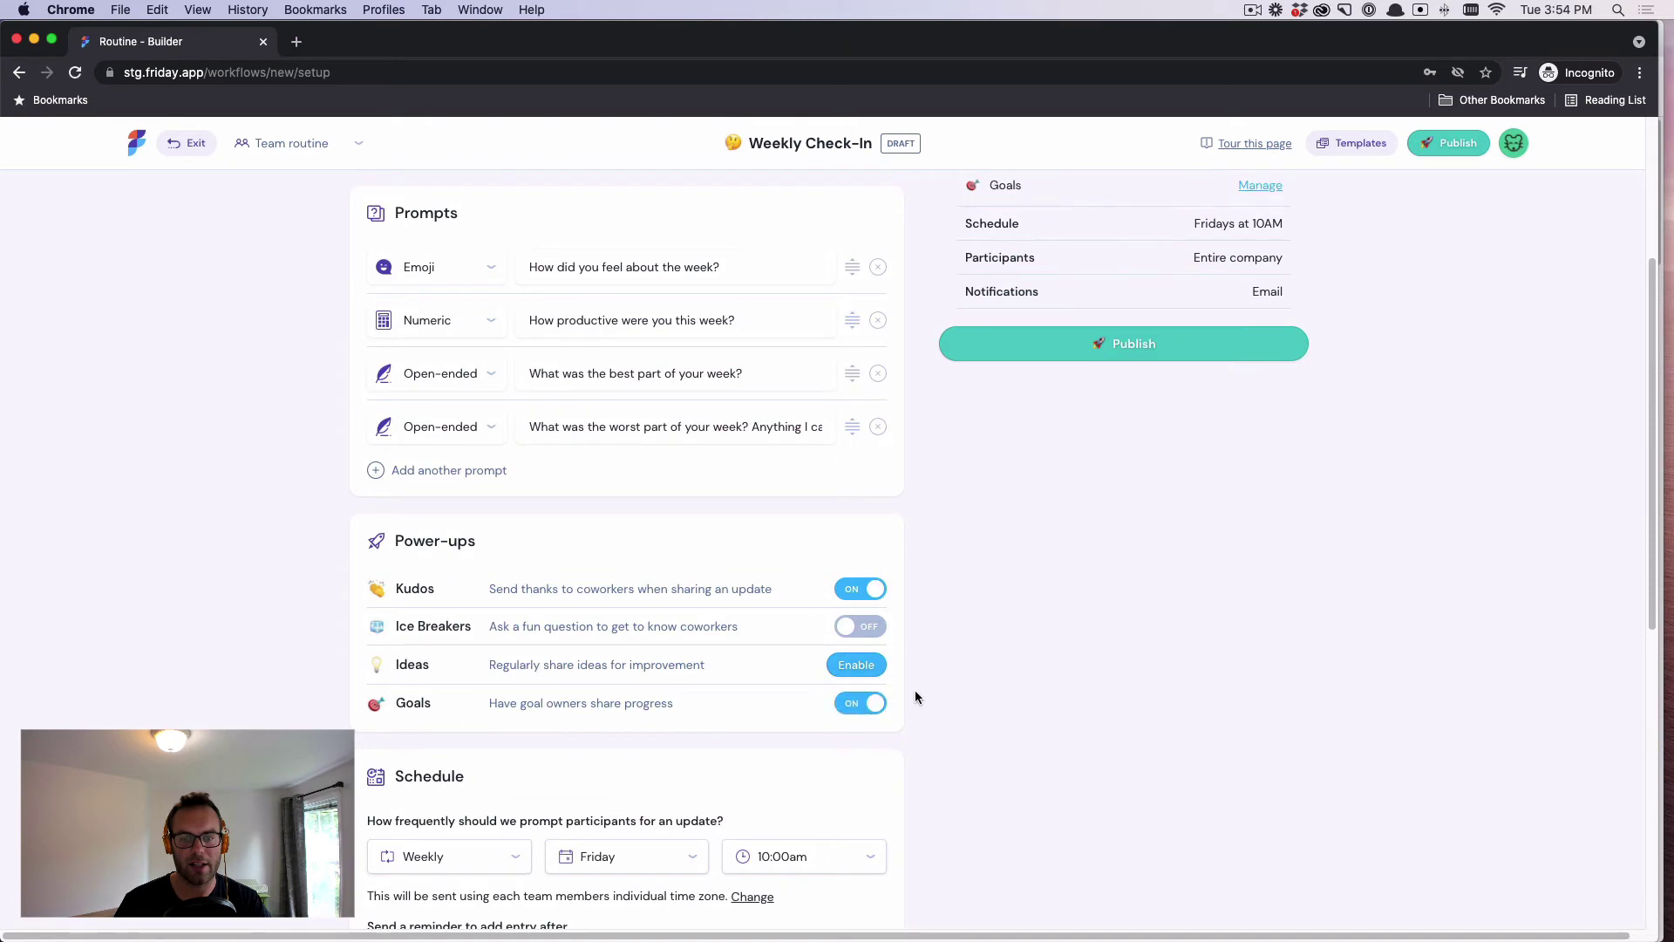
click(863, 589)
click(1112, 321)
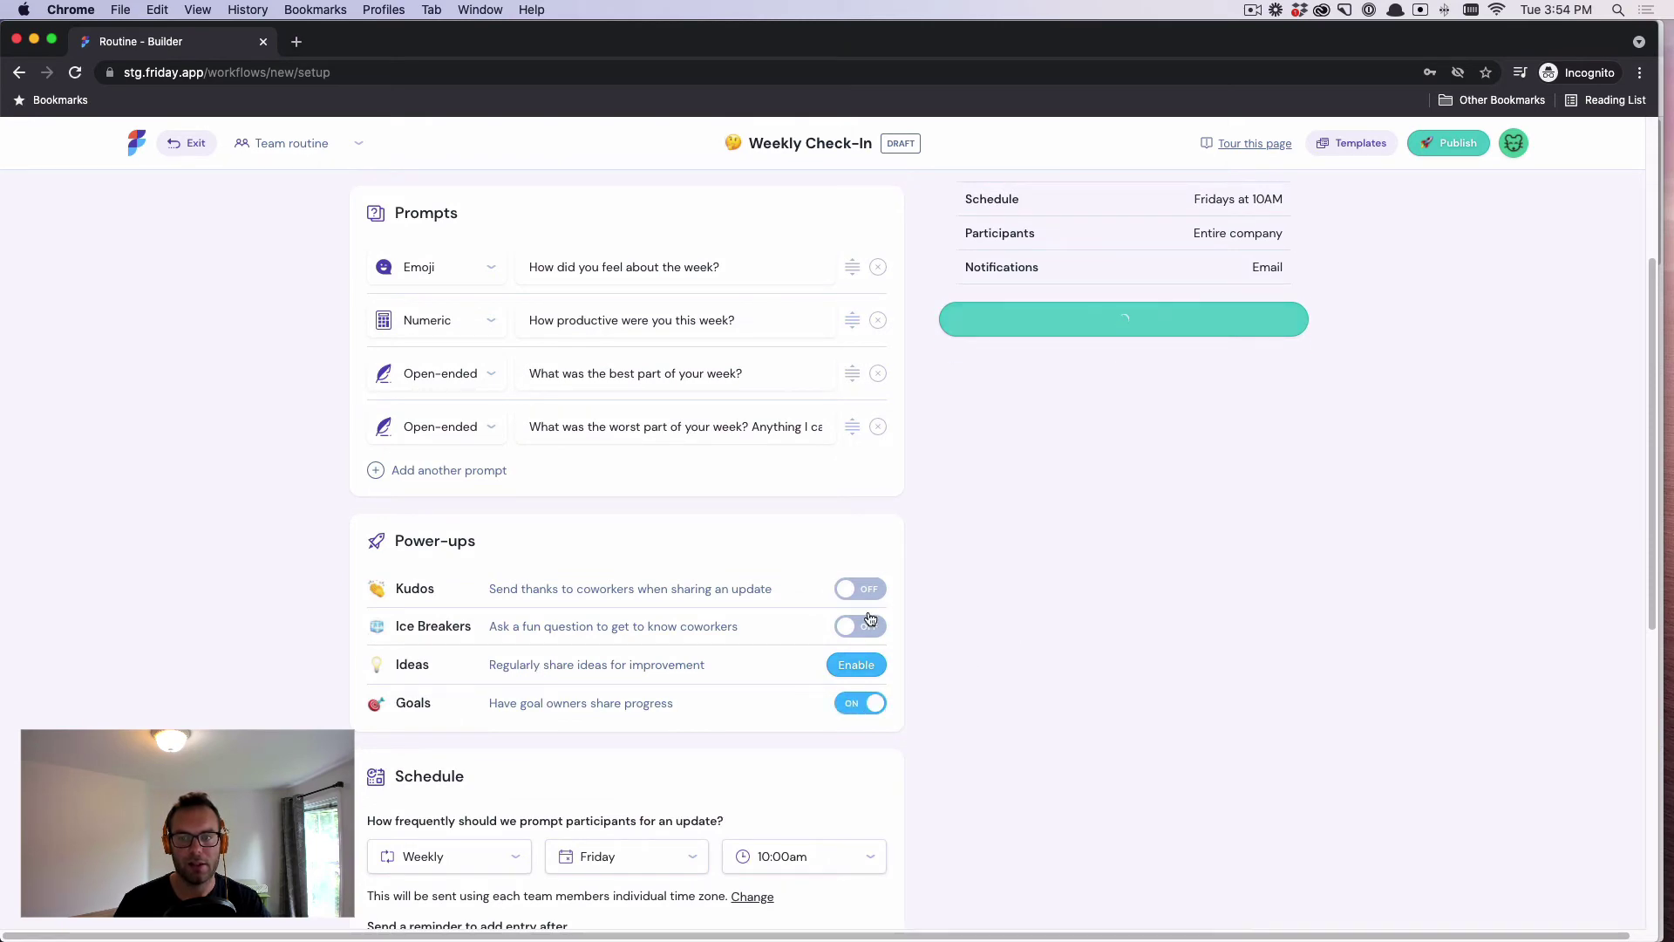
- Fill in the Weekly Check-In with the happiest emoji, productivity 8 and "asdfasdfasdf" for both open-ended questions, and complete the update
click(822, 432)
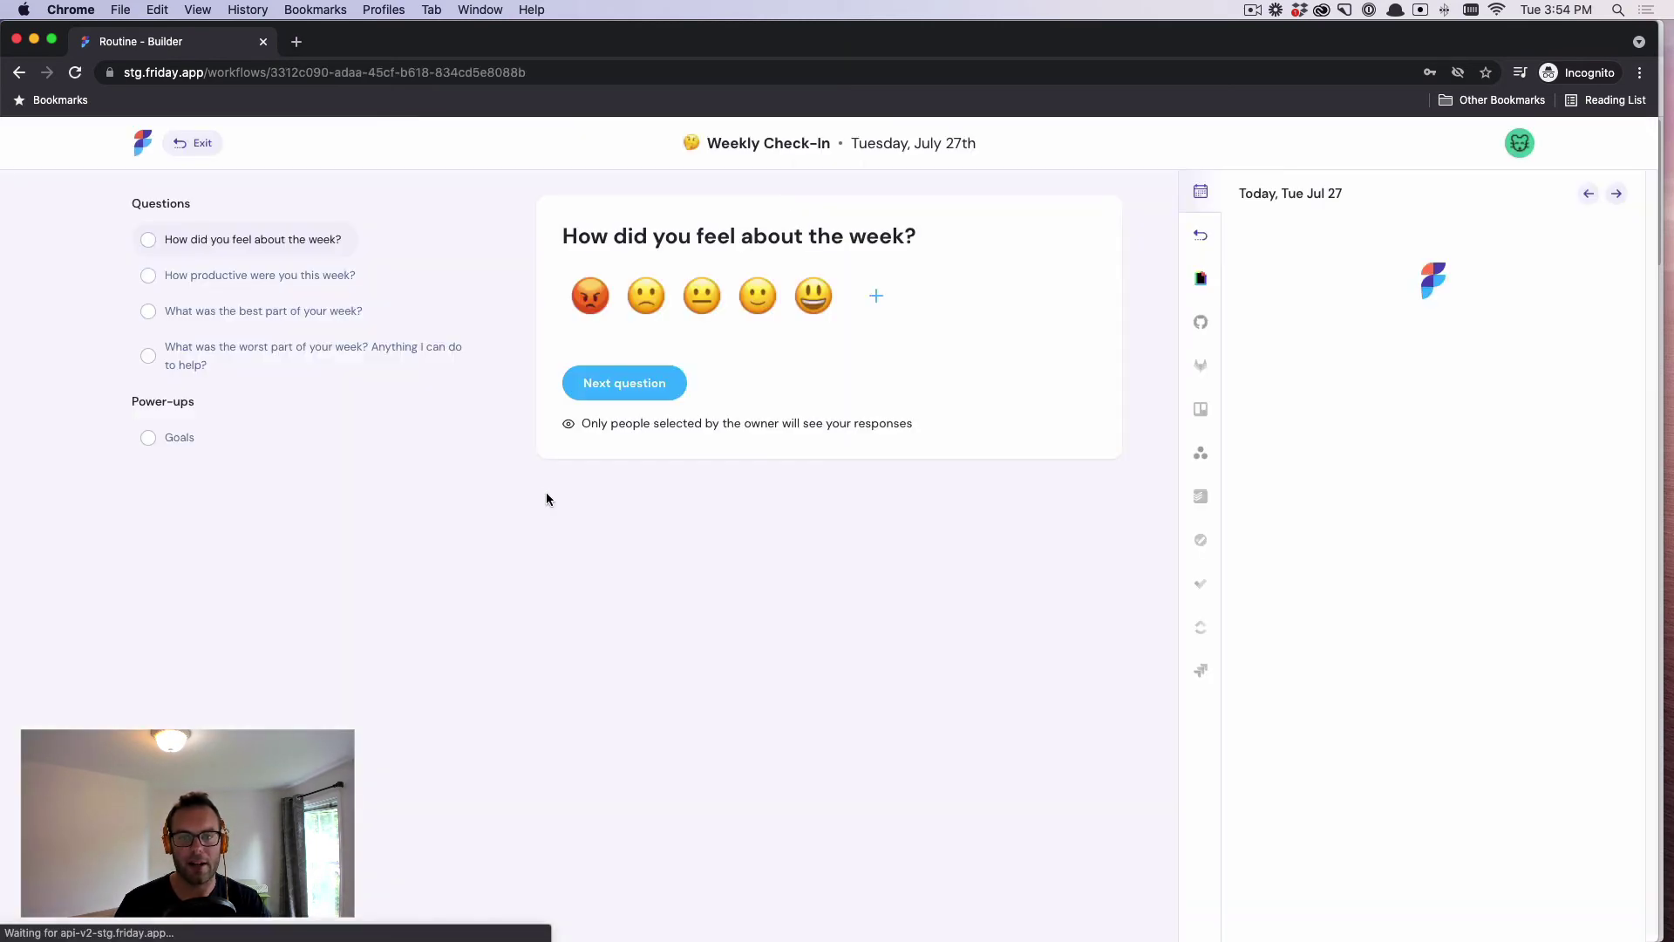
click(815, 303)
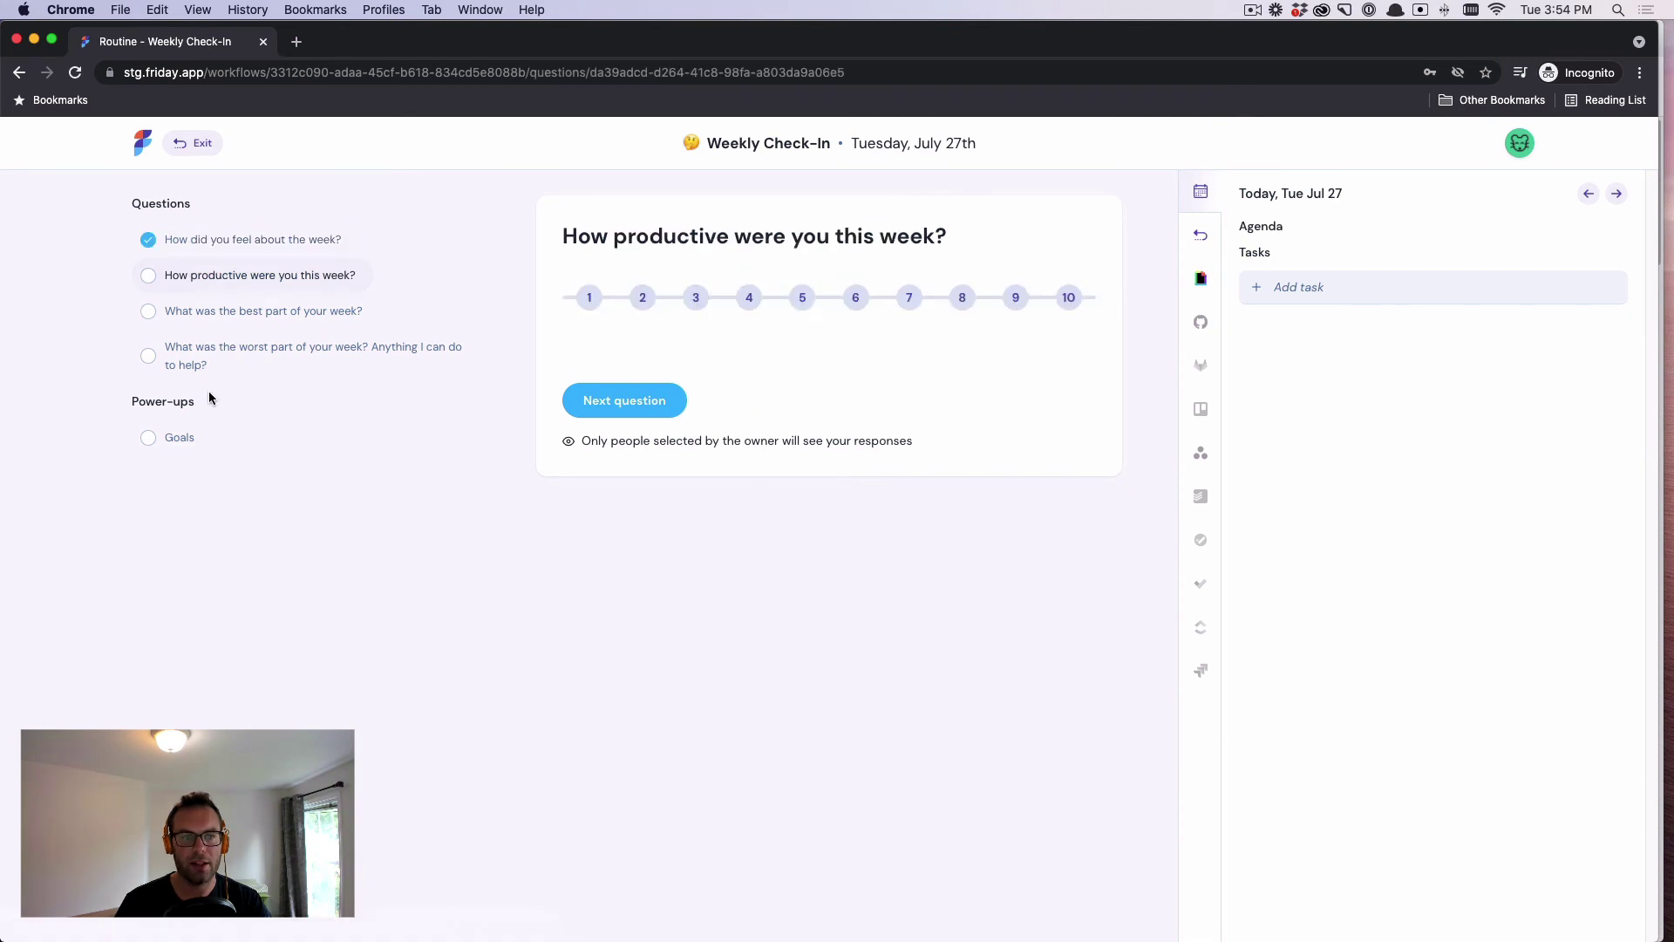
click(962, 297)
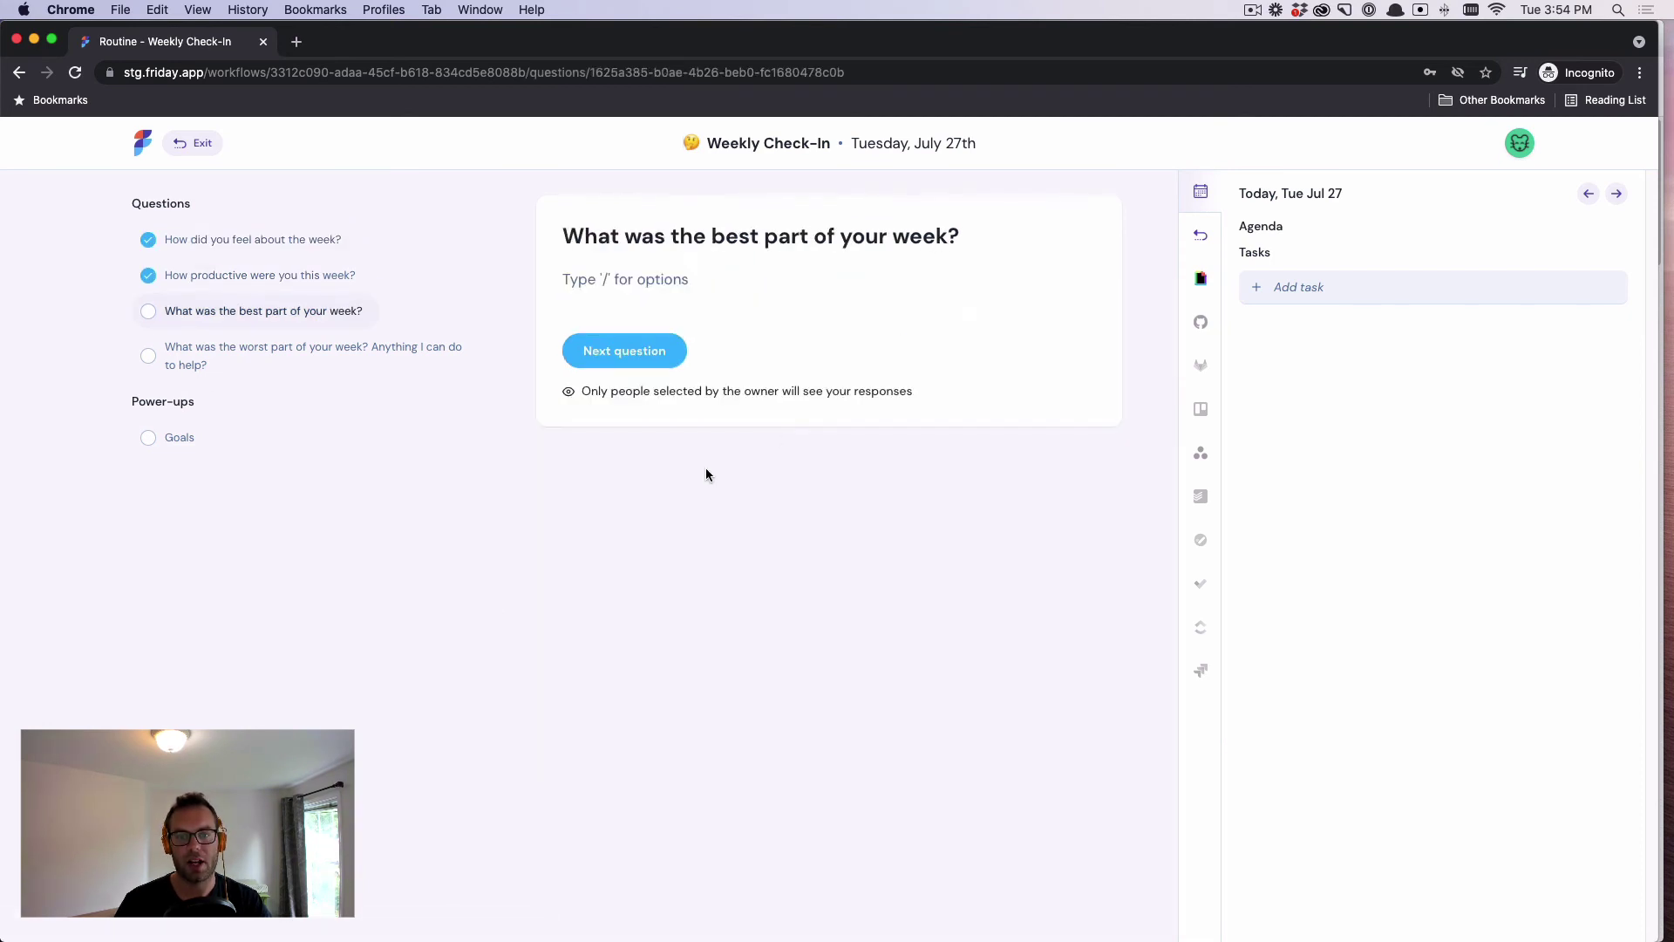
click(600, 296)
text(asdfasdfasdf)
click(623, 353)
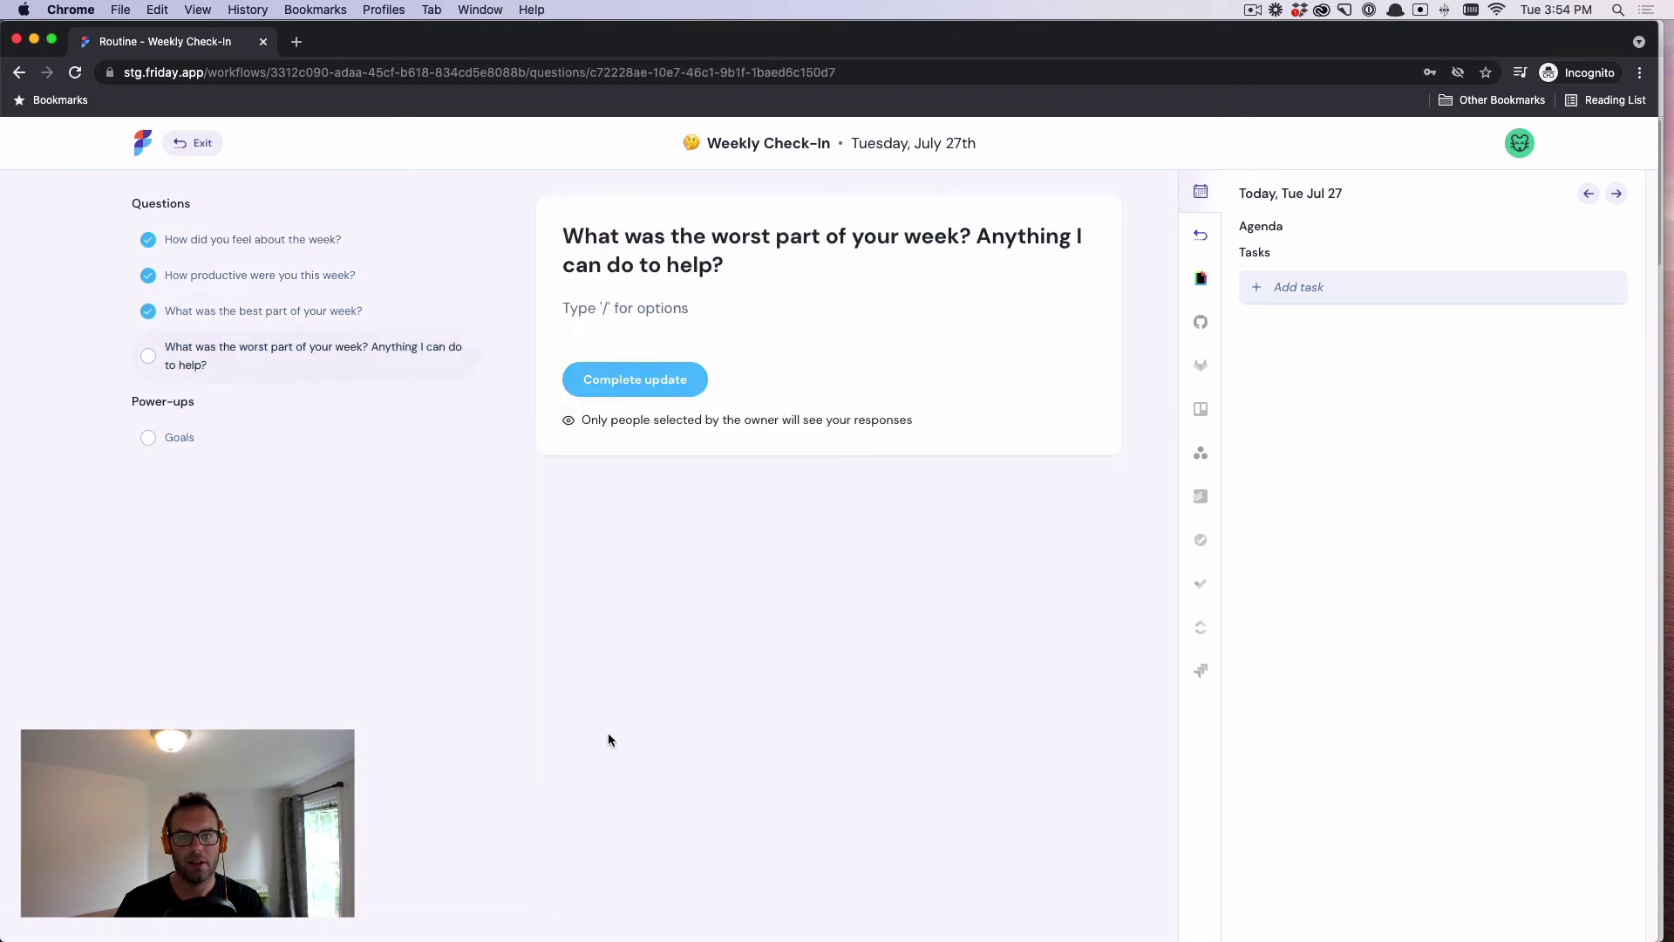
text(asdfasdfasdf)
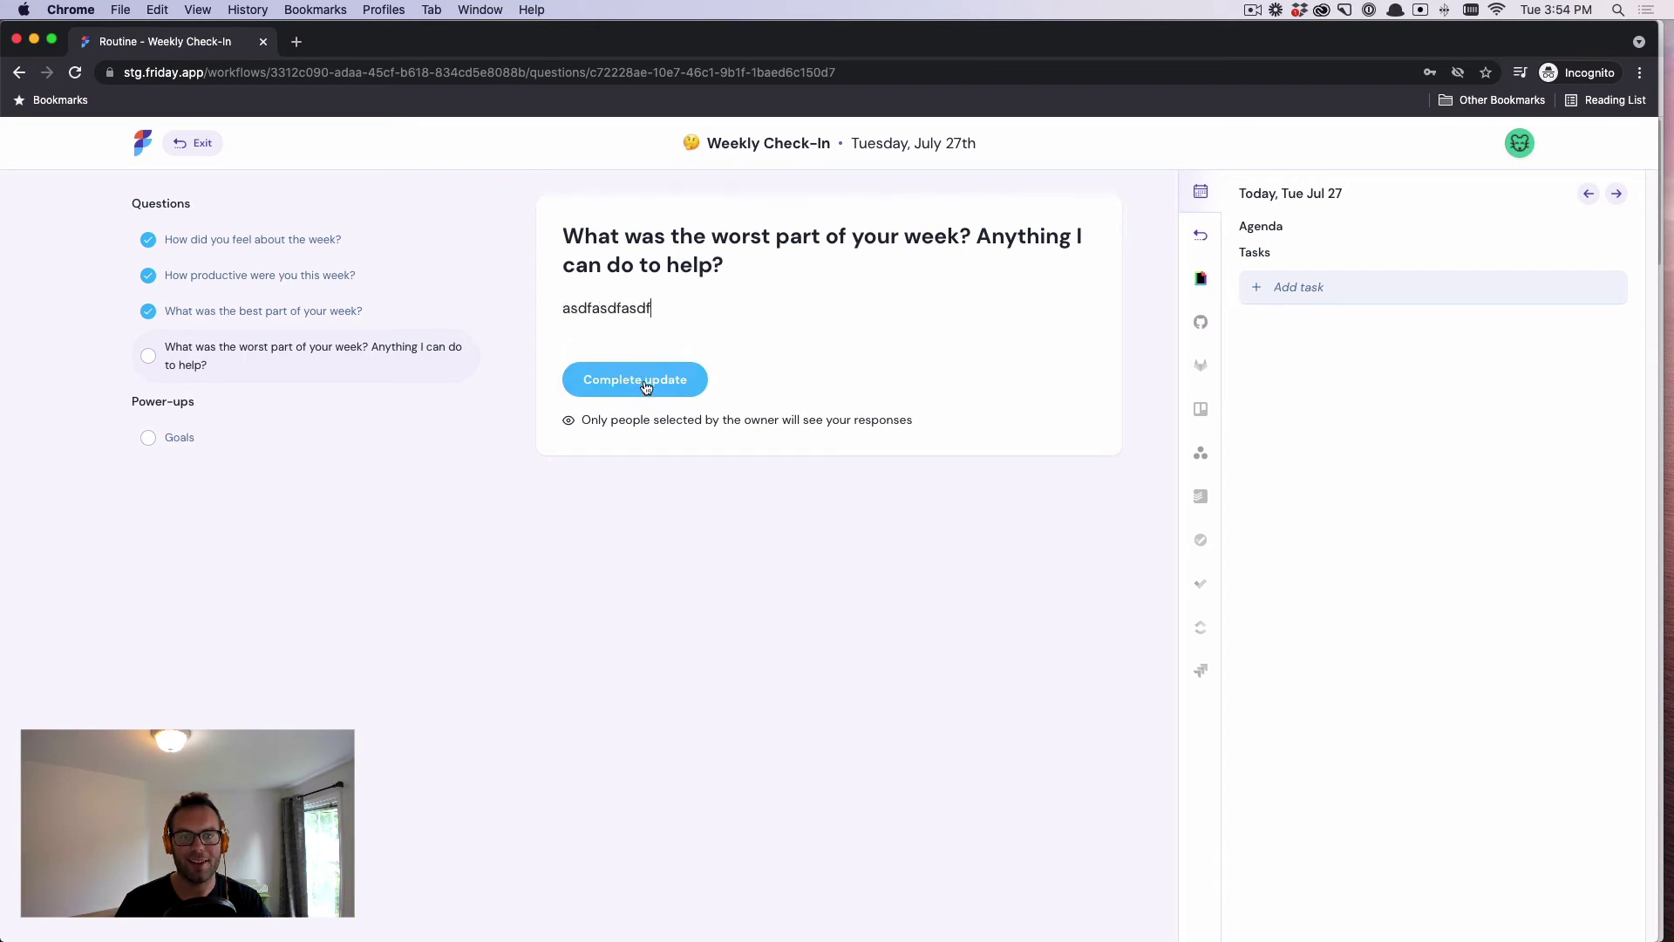
click(644, 381)
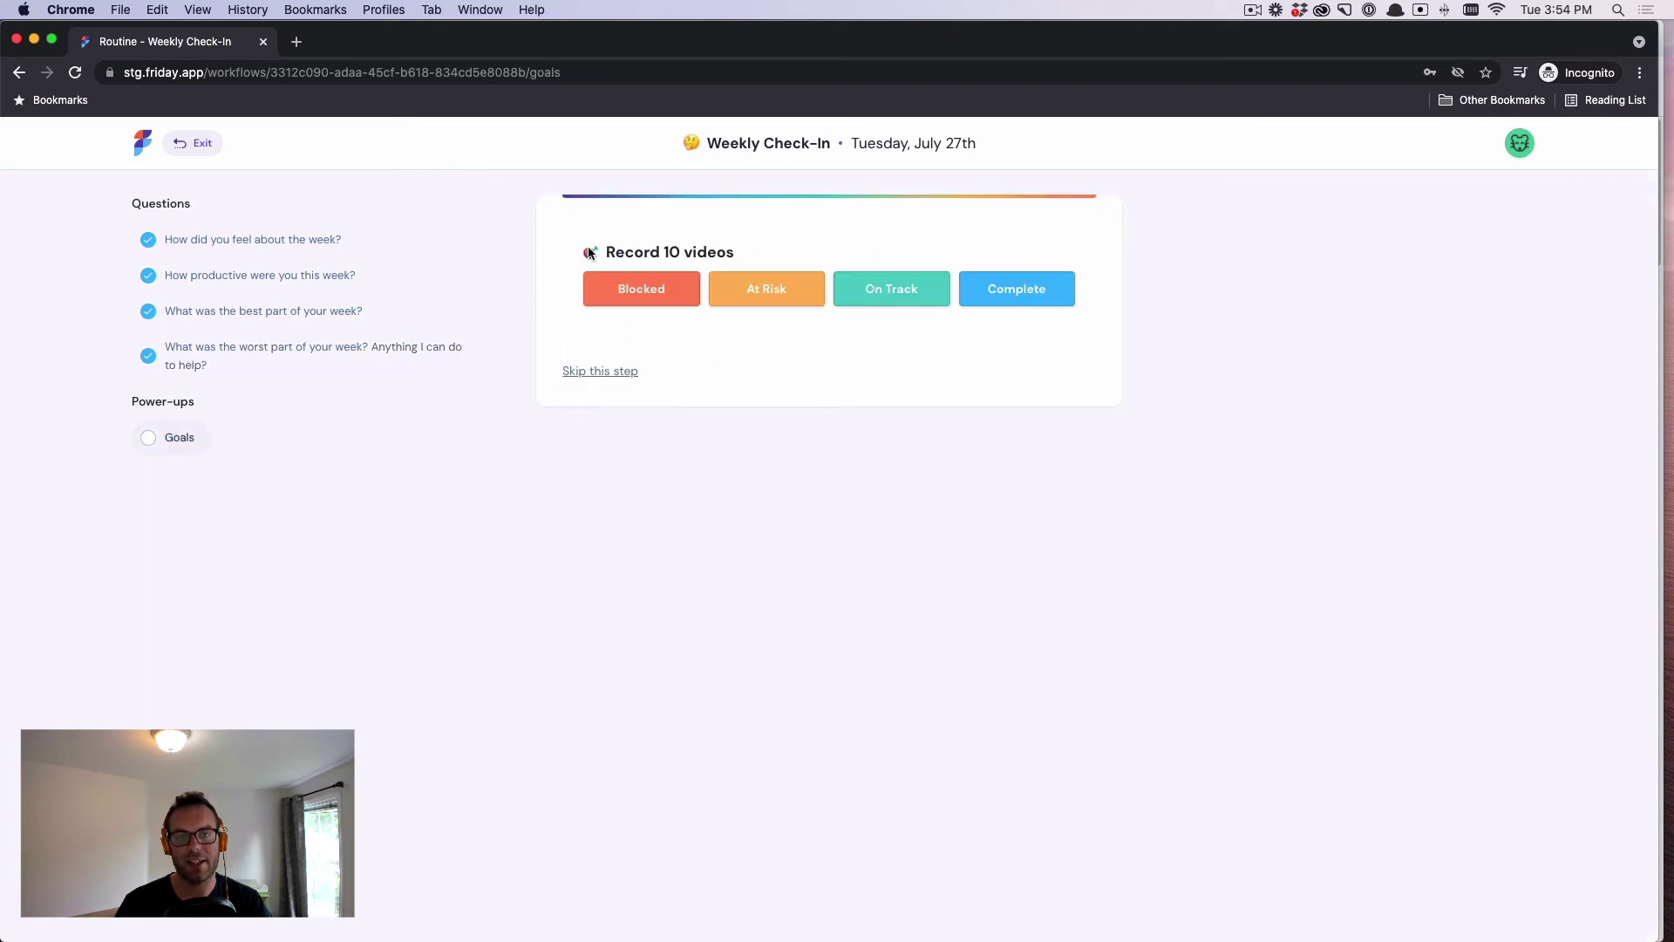
- Report the "Record 10 videos" goal as On Track with progress 64 and the note "Here is a sample goal update", and save it
click(921, 298)
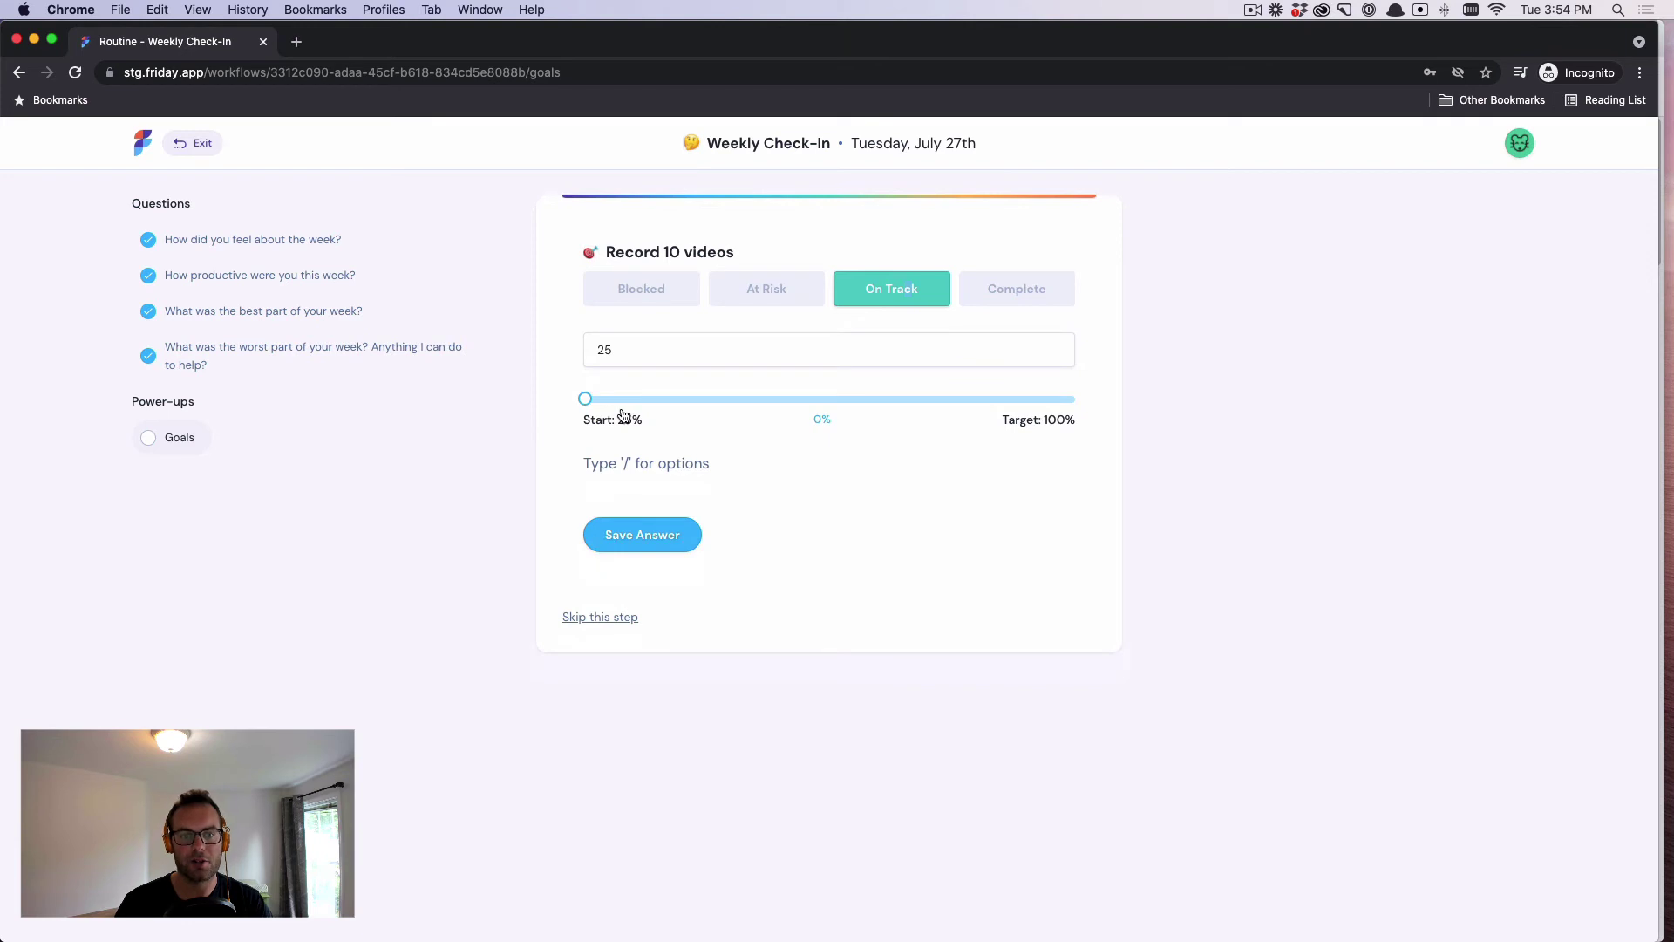
drag(585, 398, 839, 403)
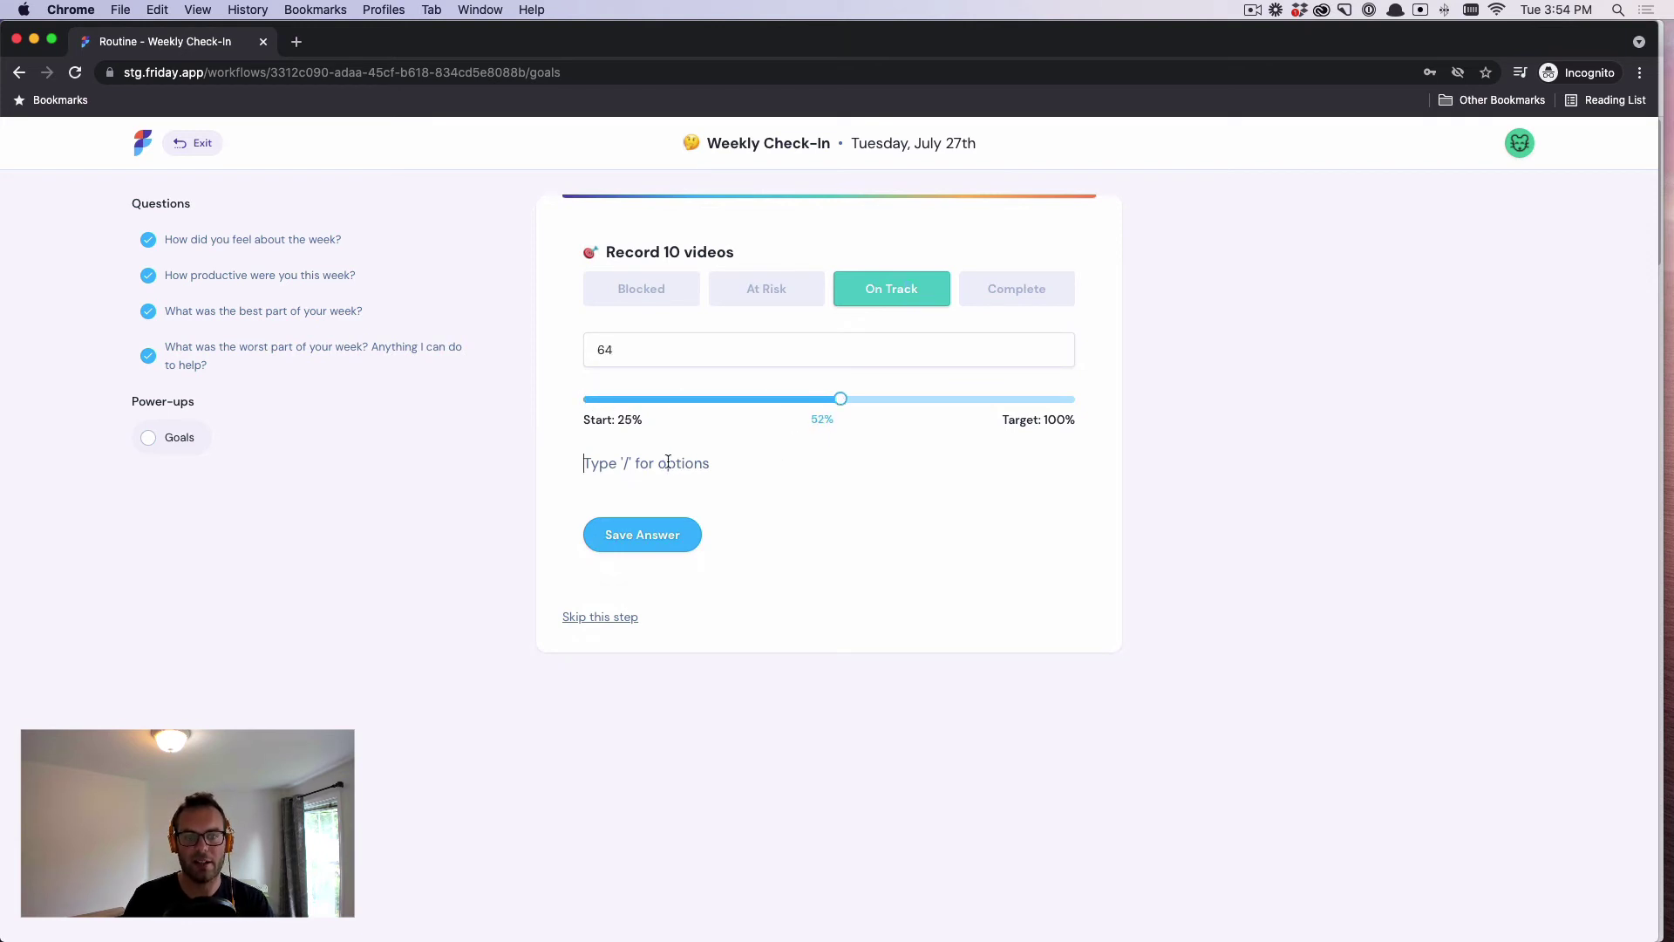
text(Here is a)
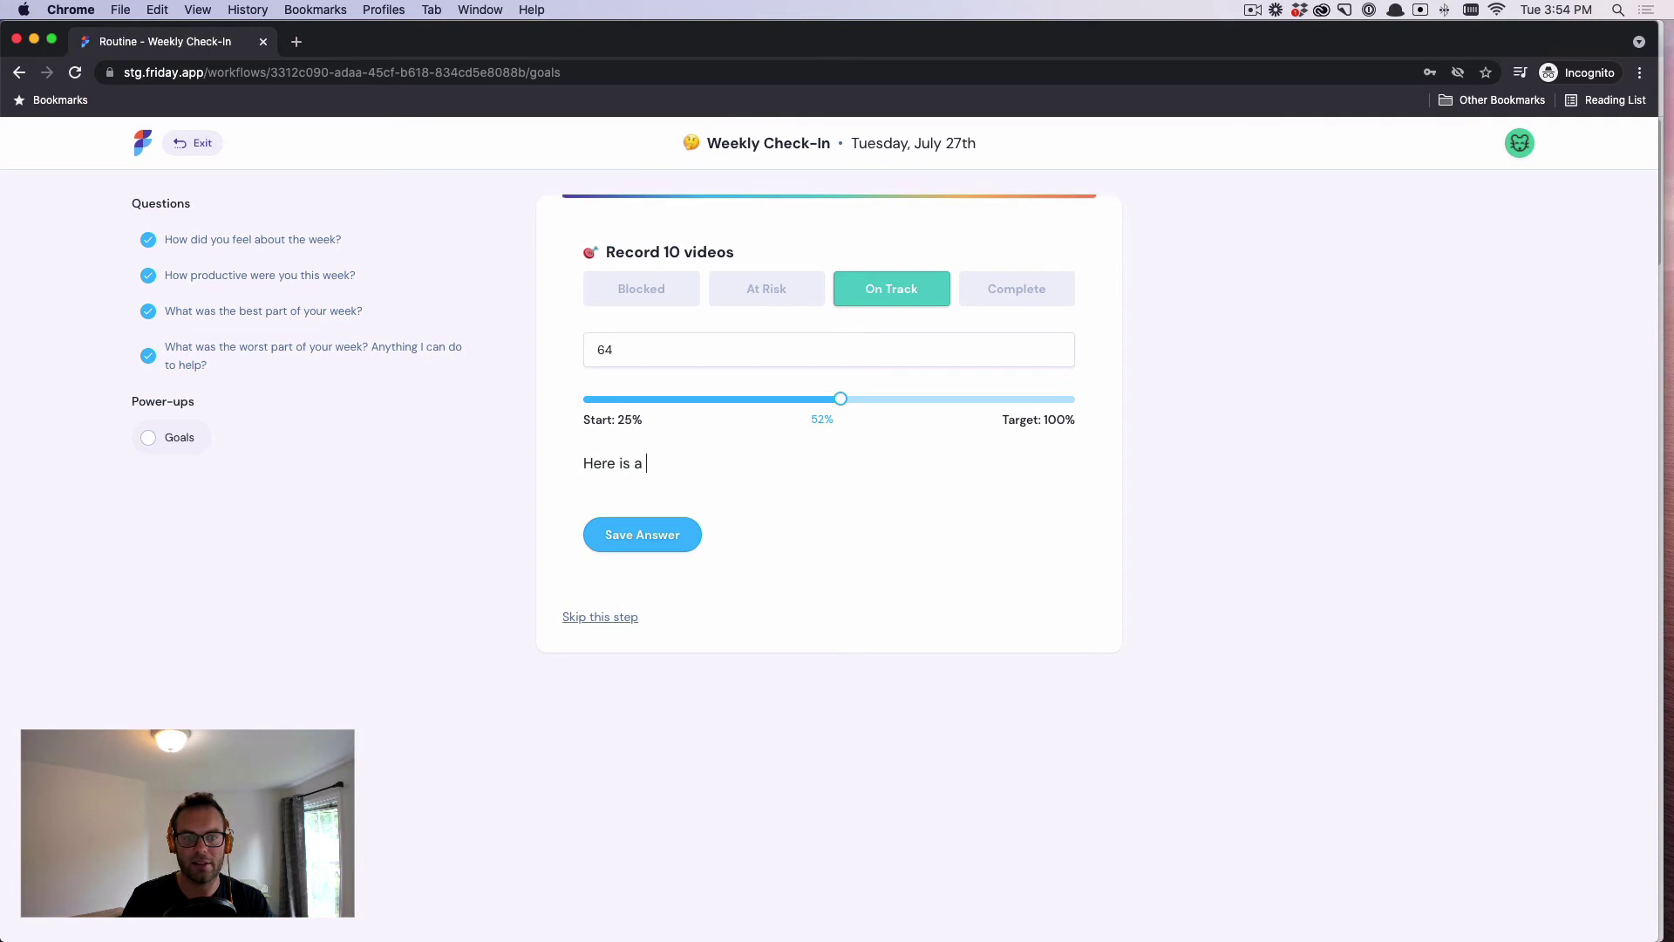
text( sample goal update)
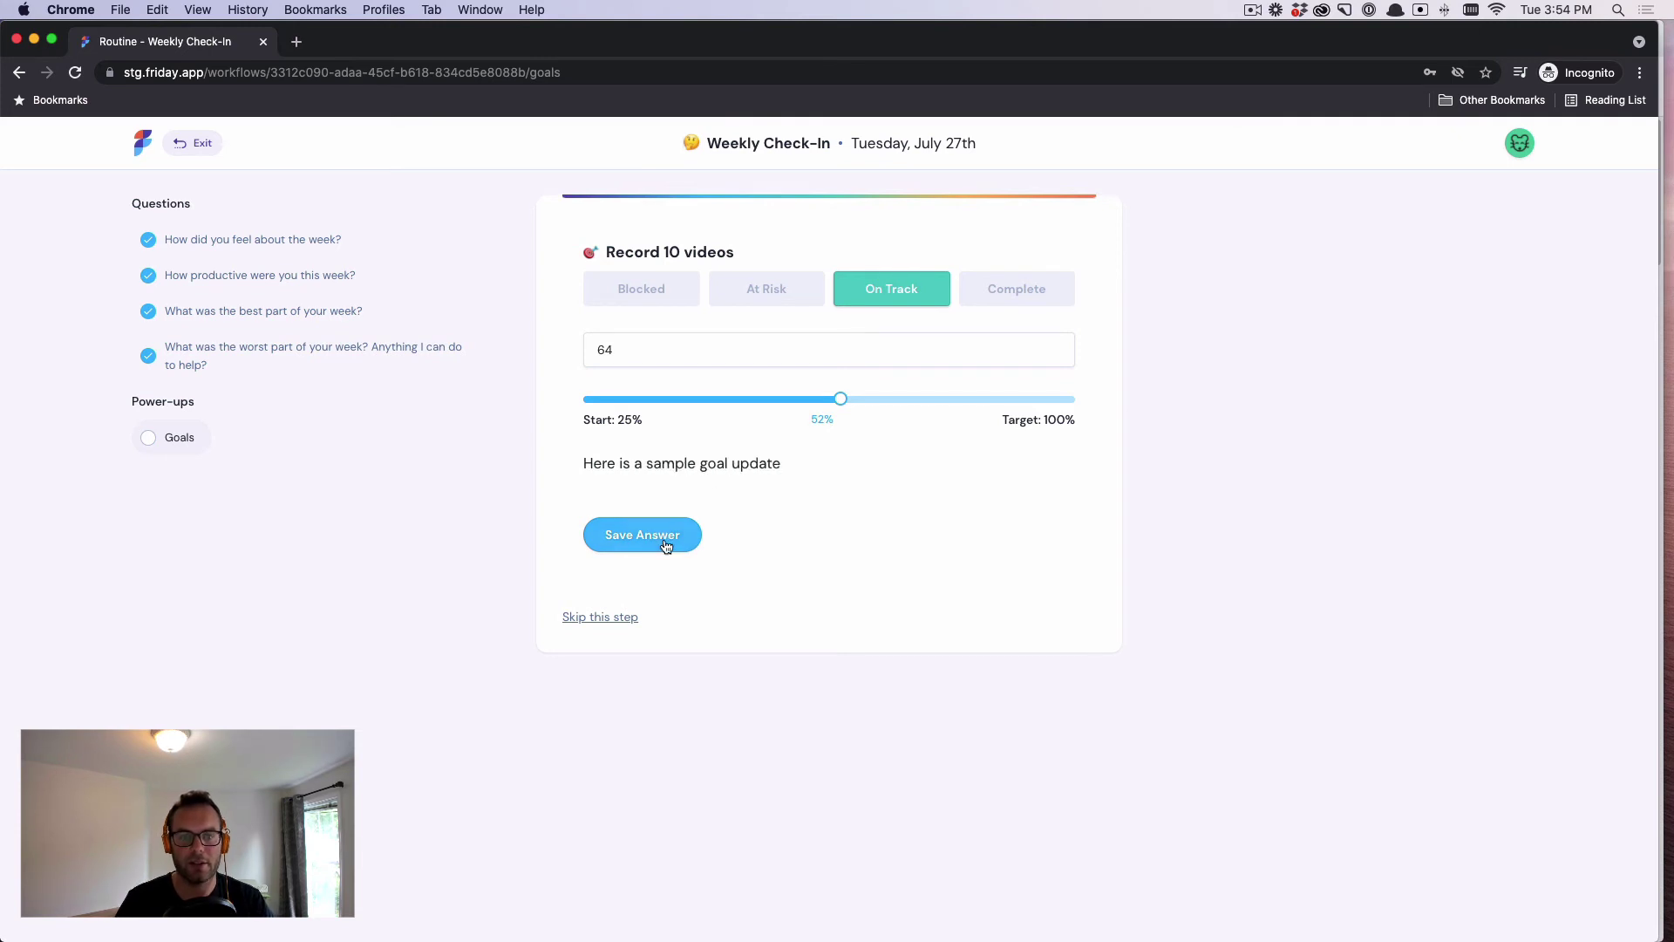
click(666, 545)
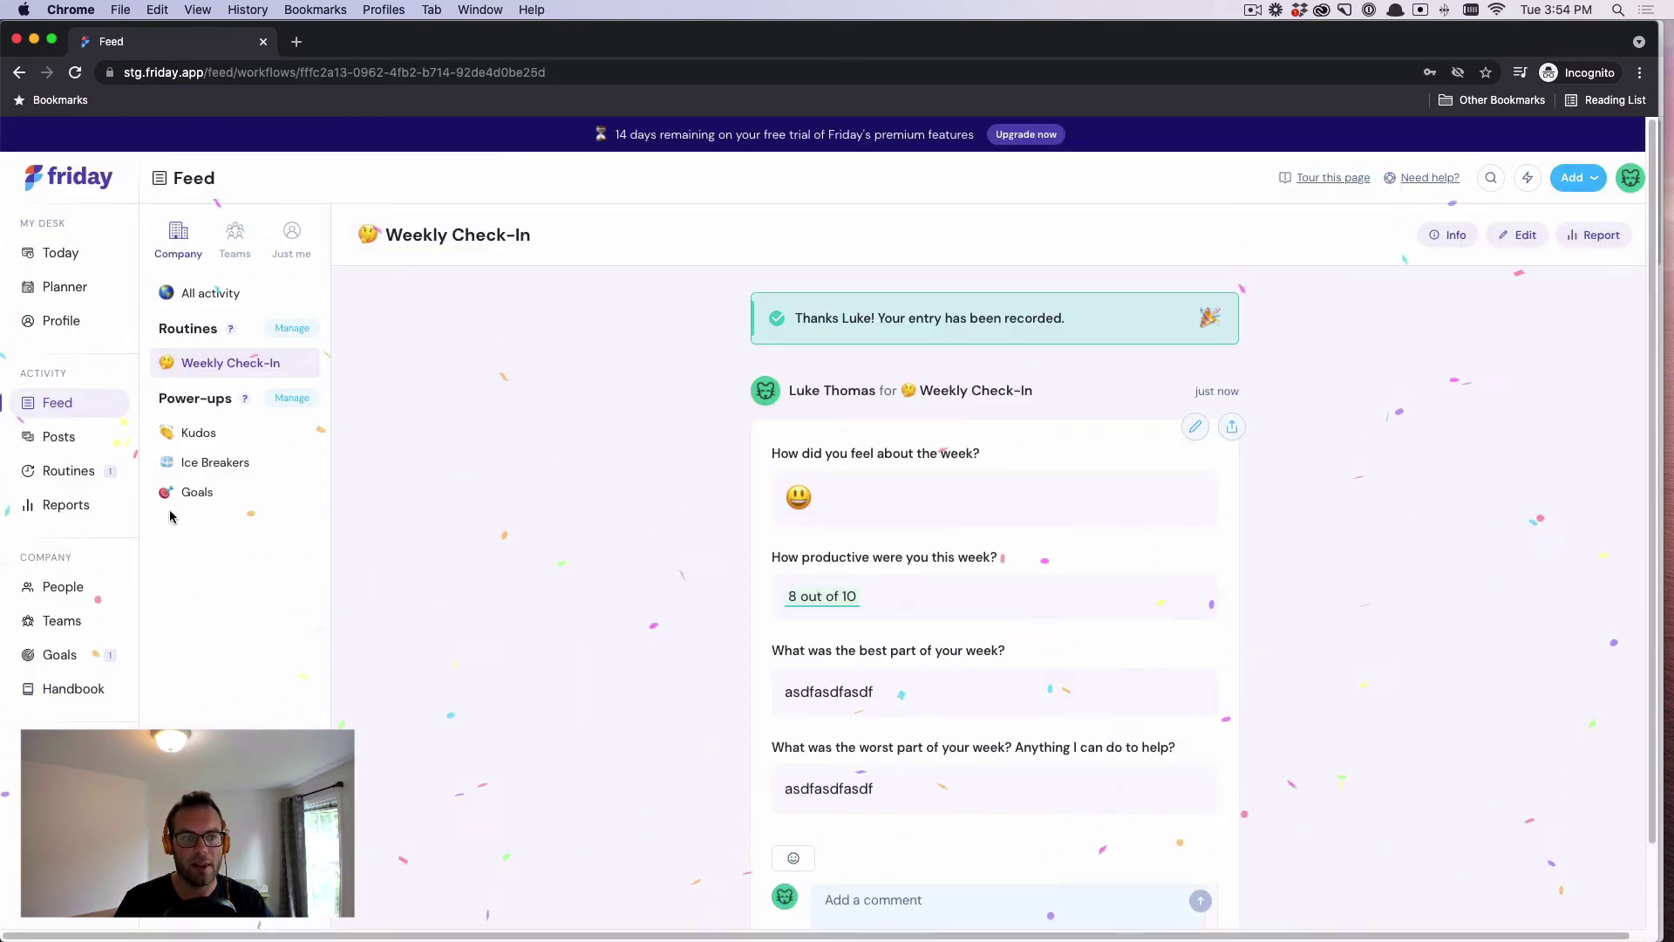
- Look through the Goals, Kudos and Ice Breakers activity in the company feed
click(196, 492)
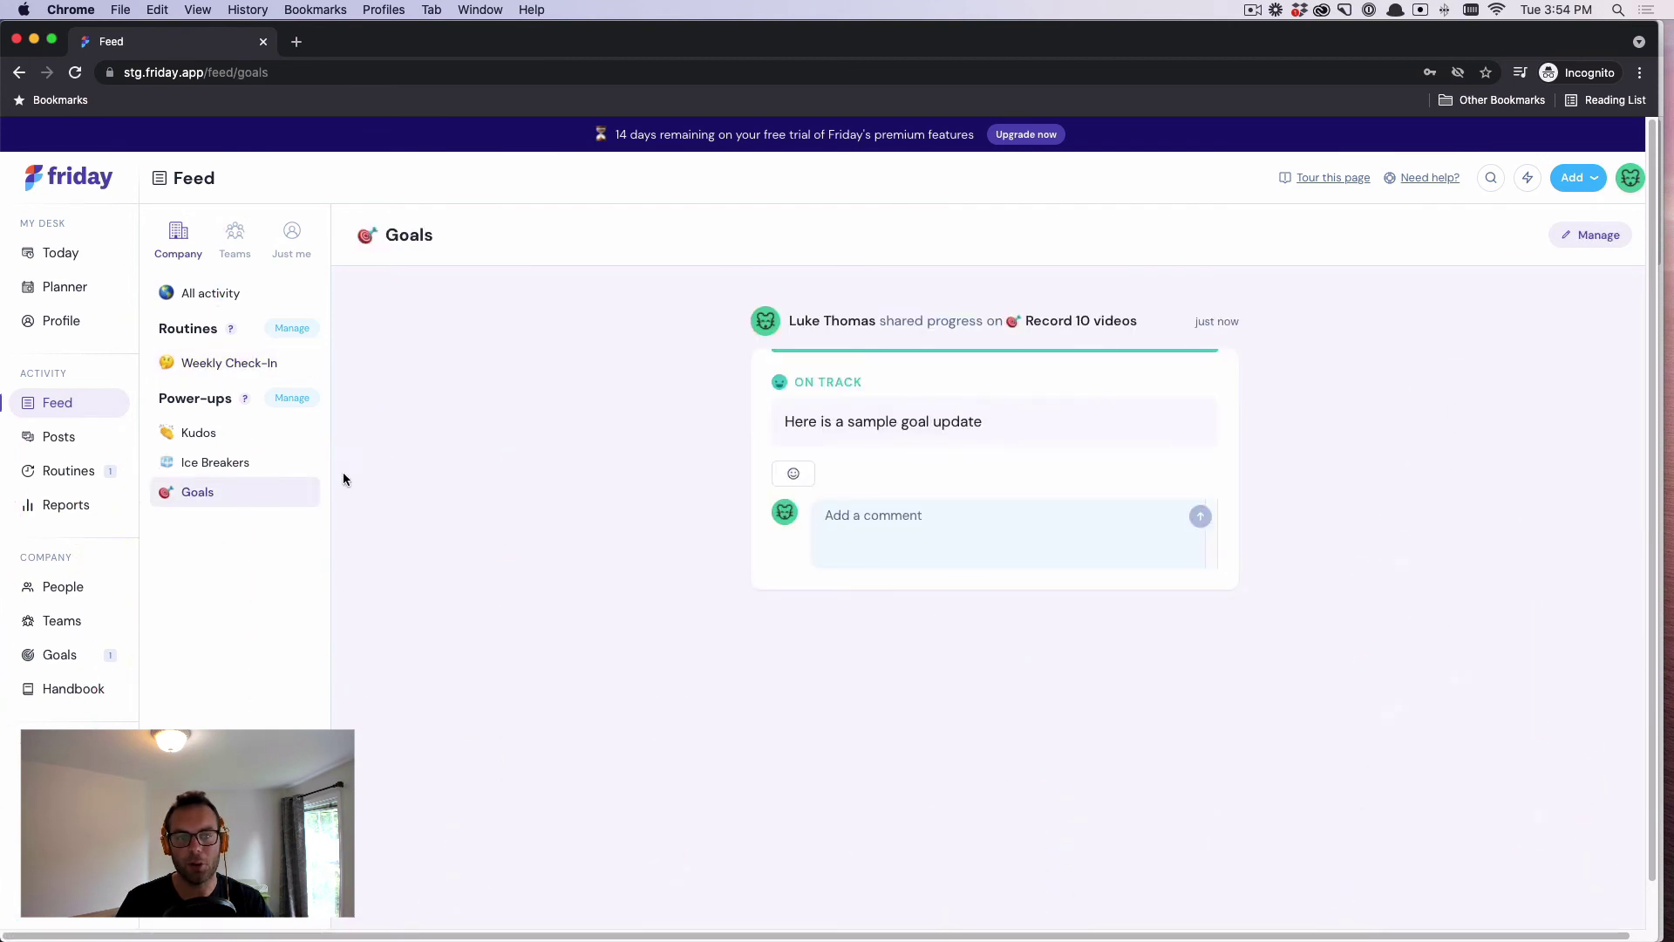
click(190, 435)
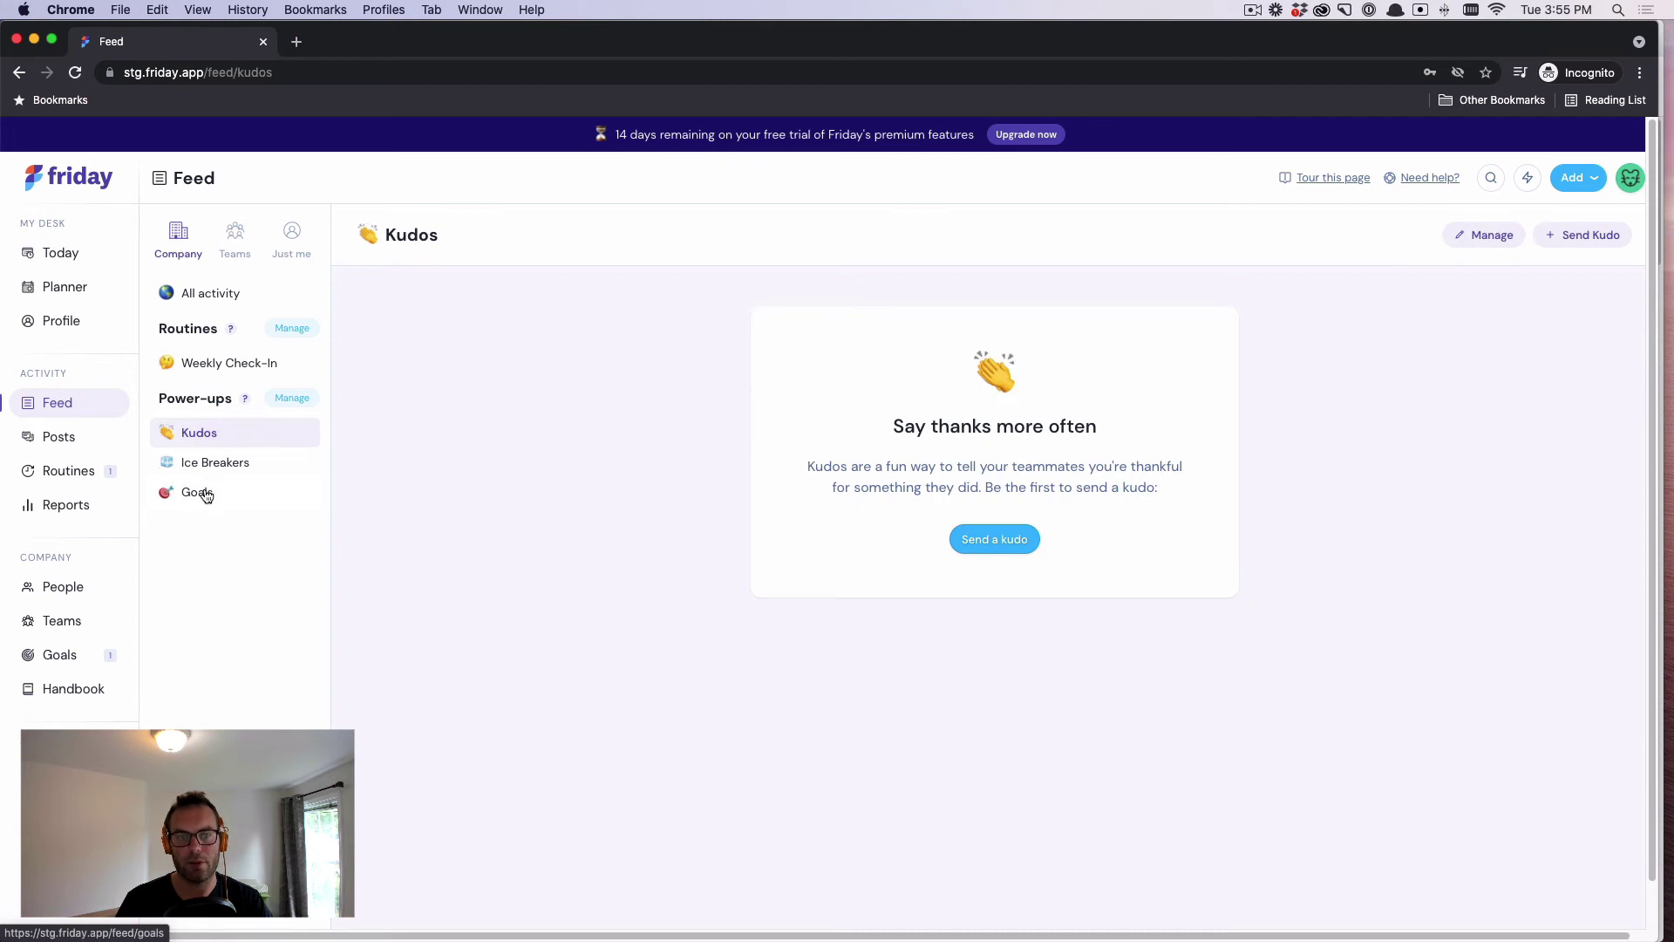
click(205, 465)
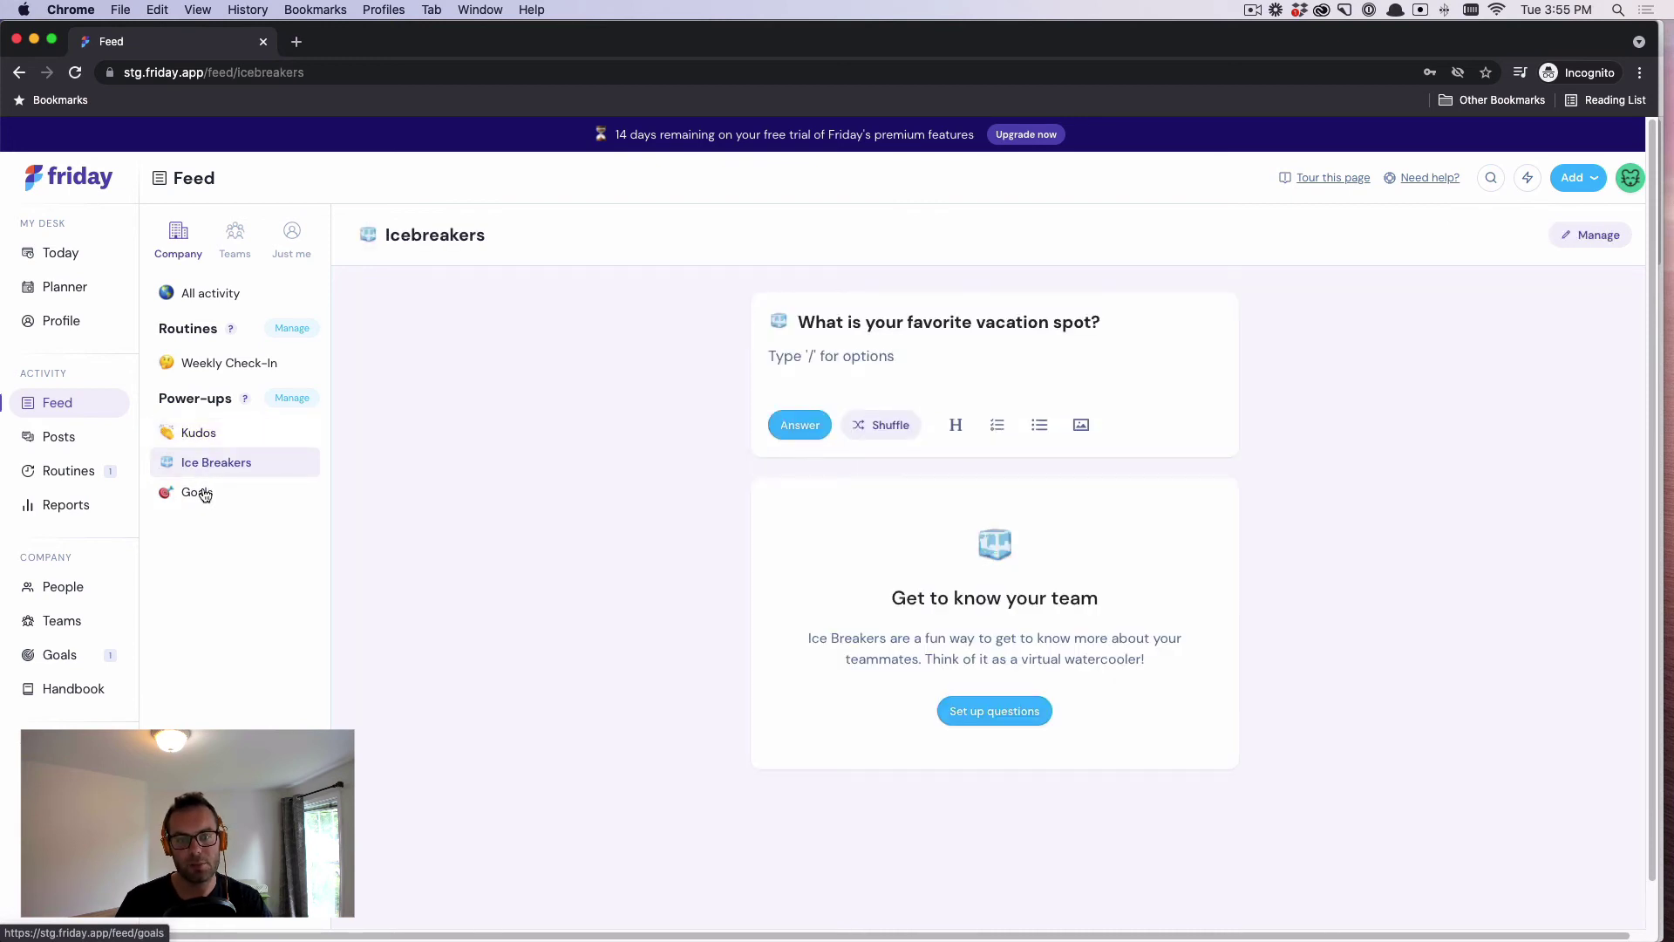
- Answer the ice breaker about the favorite vacation spot with "This is a sample answer" and submit it
click(876, 365)
text(T)
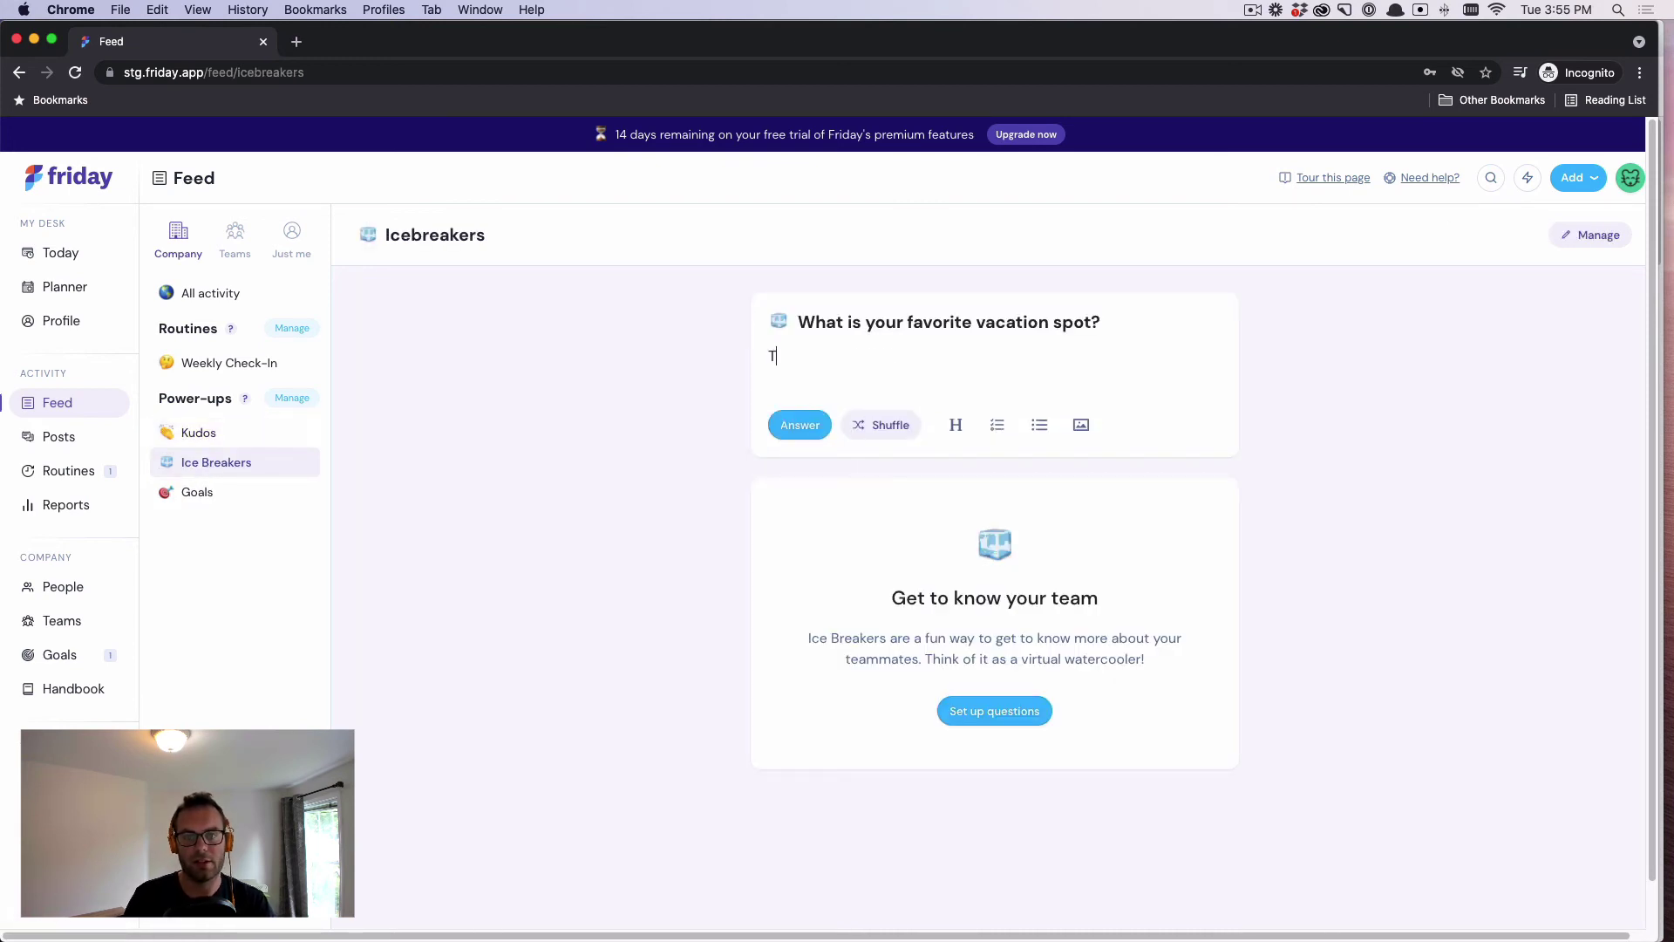
text(his is a sample answer)
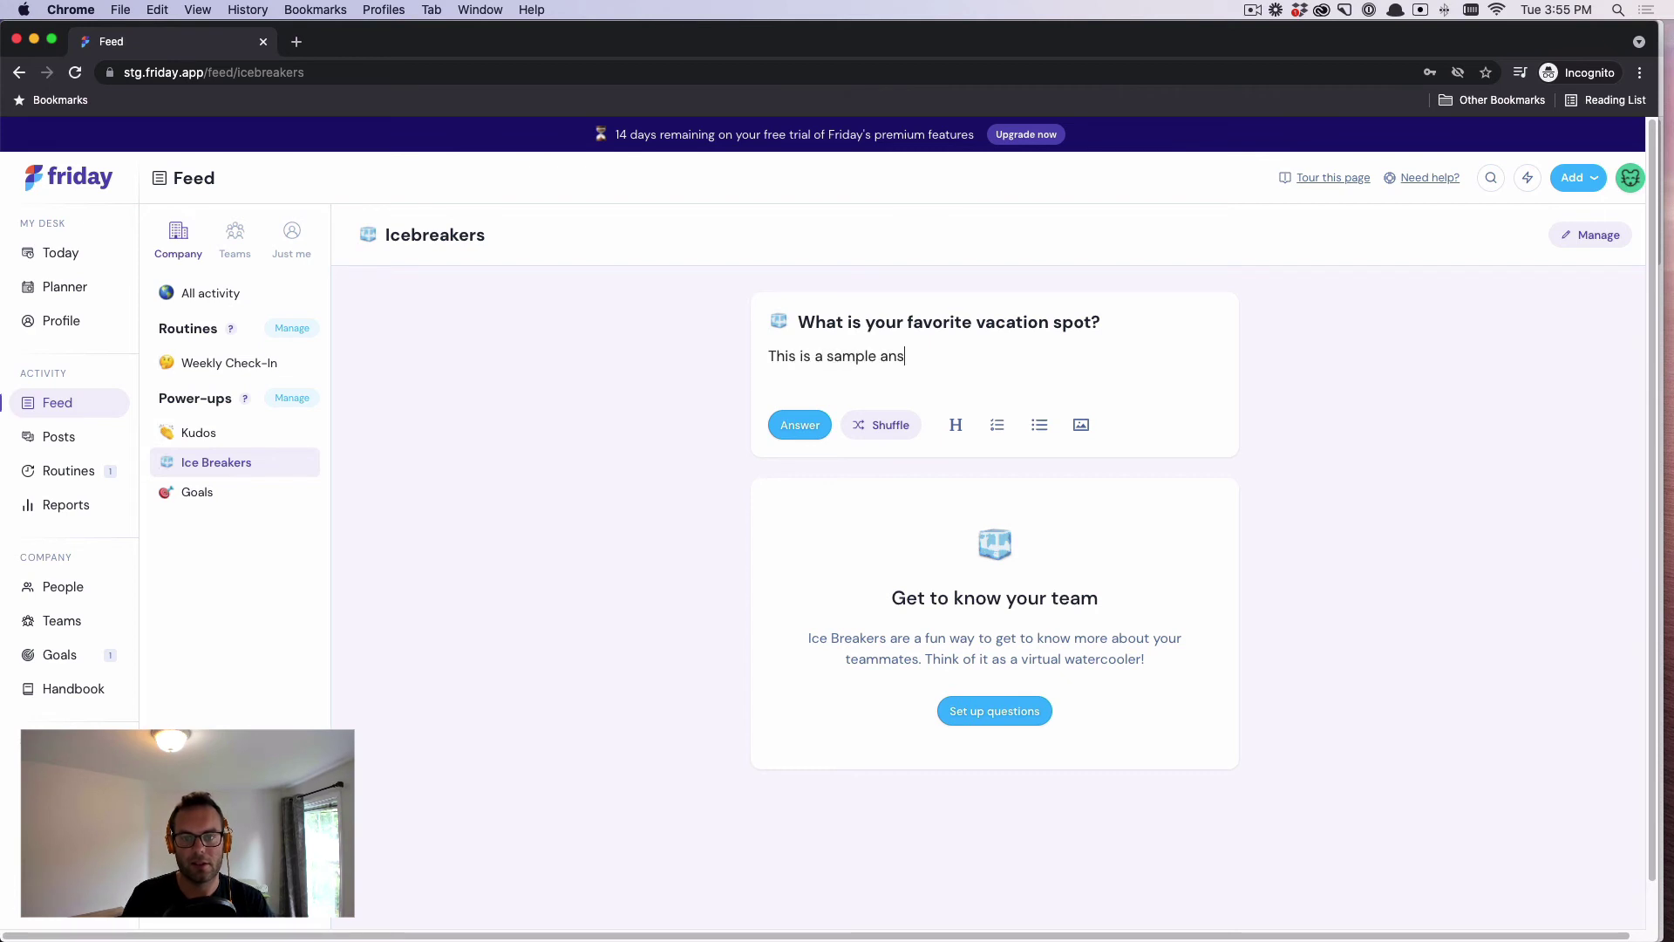
click(811, 427)
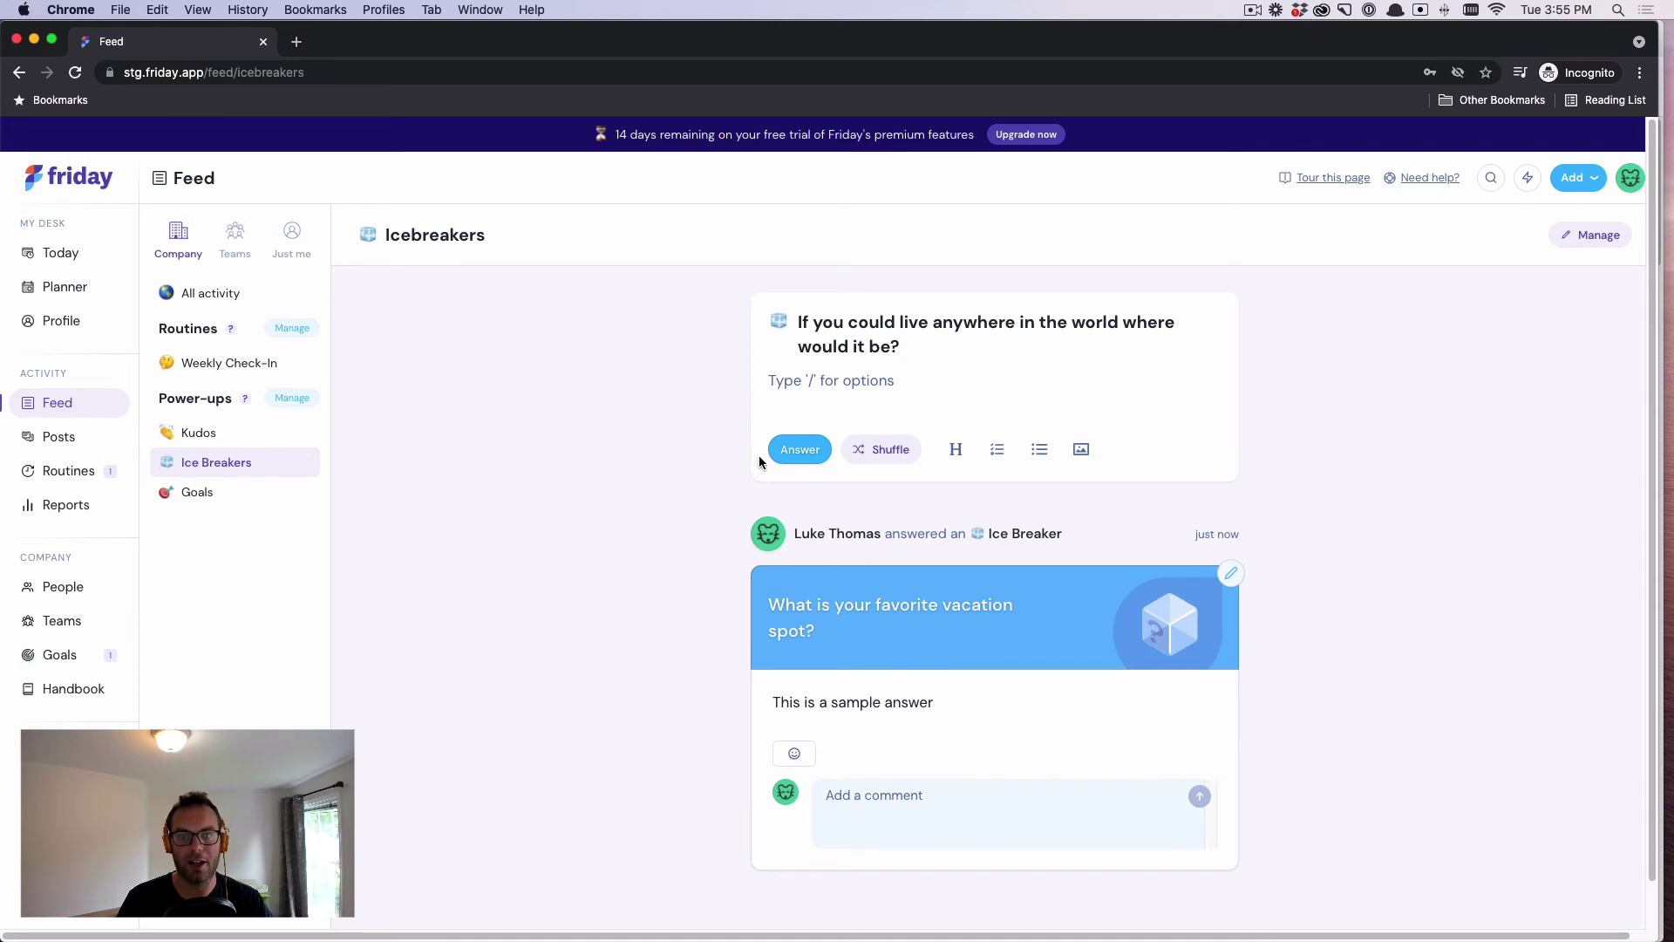
- Review the goal update in the feed, and check the "Record 10 videos" goal's details from the company goals list
click(192, 497)
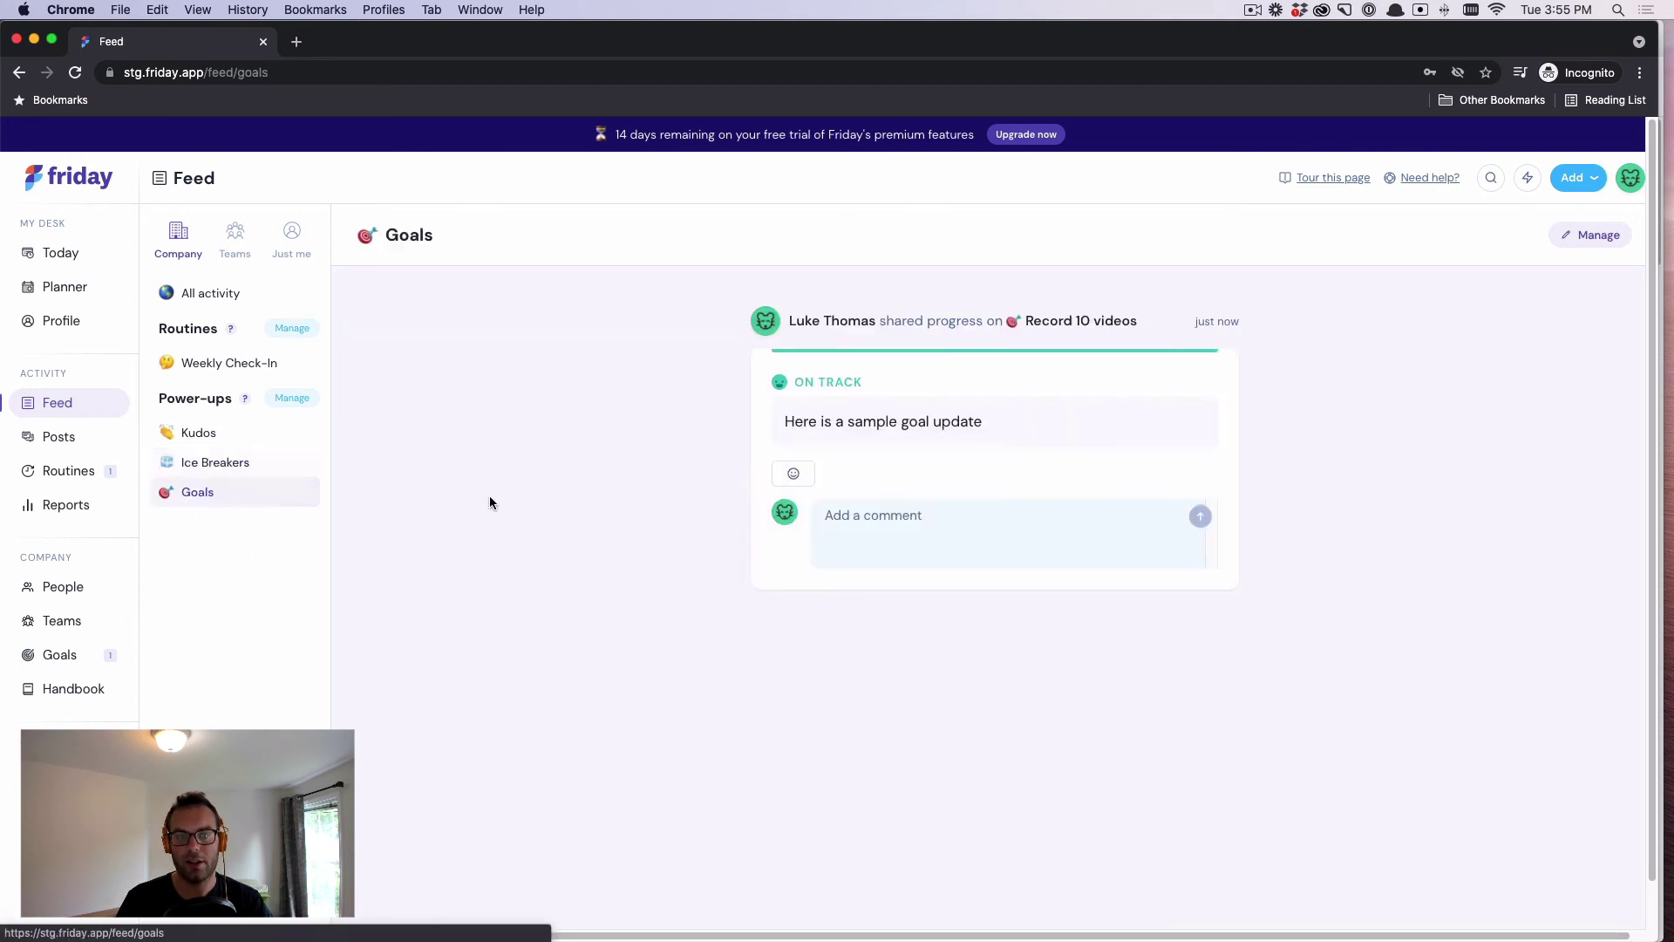
click(82, 664)
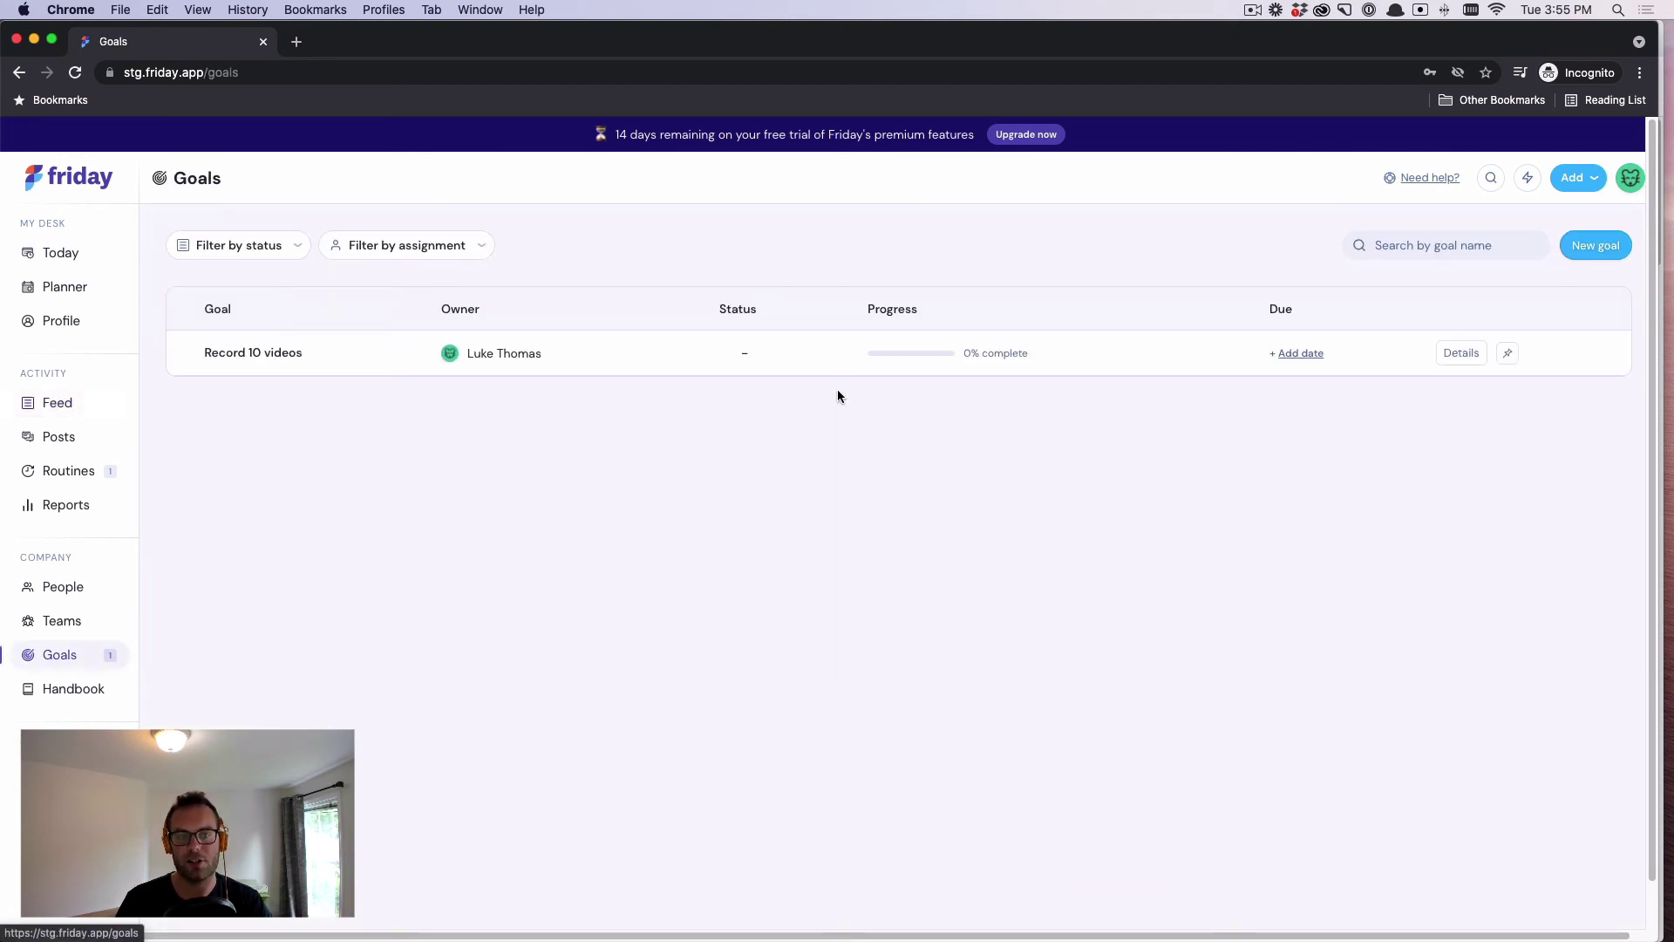
click(367, 368)
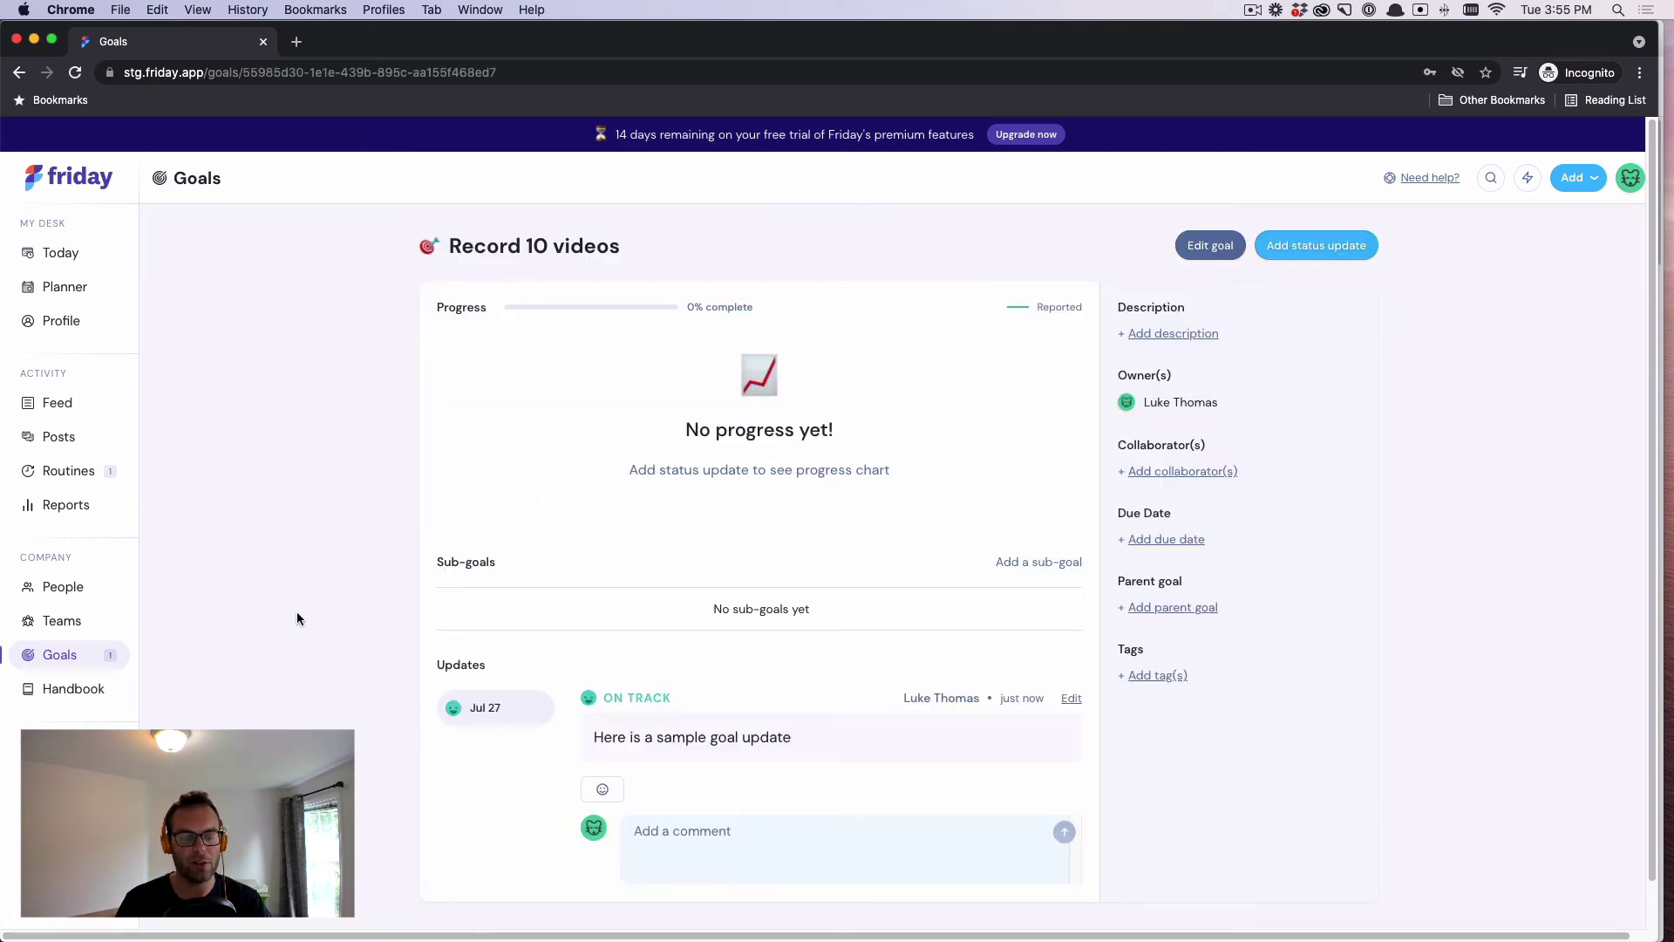
- Open the power-ups overview and look over the enabled and available power-ups
click(78, 770)
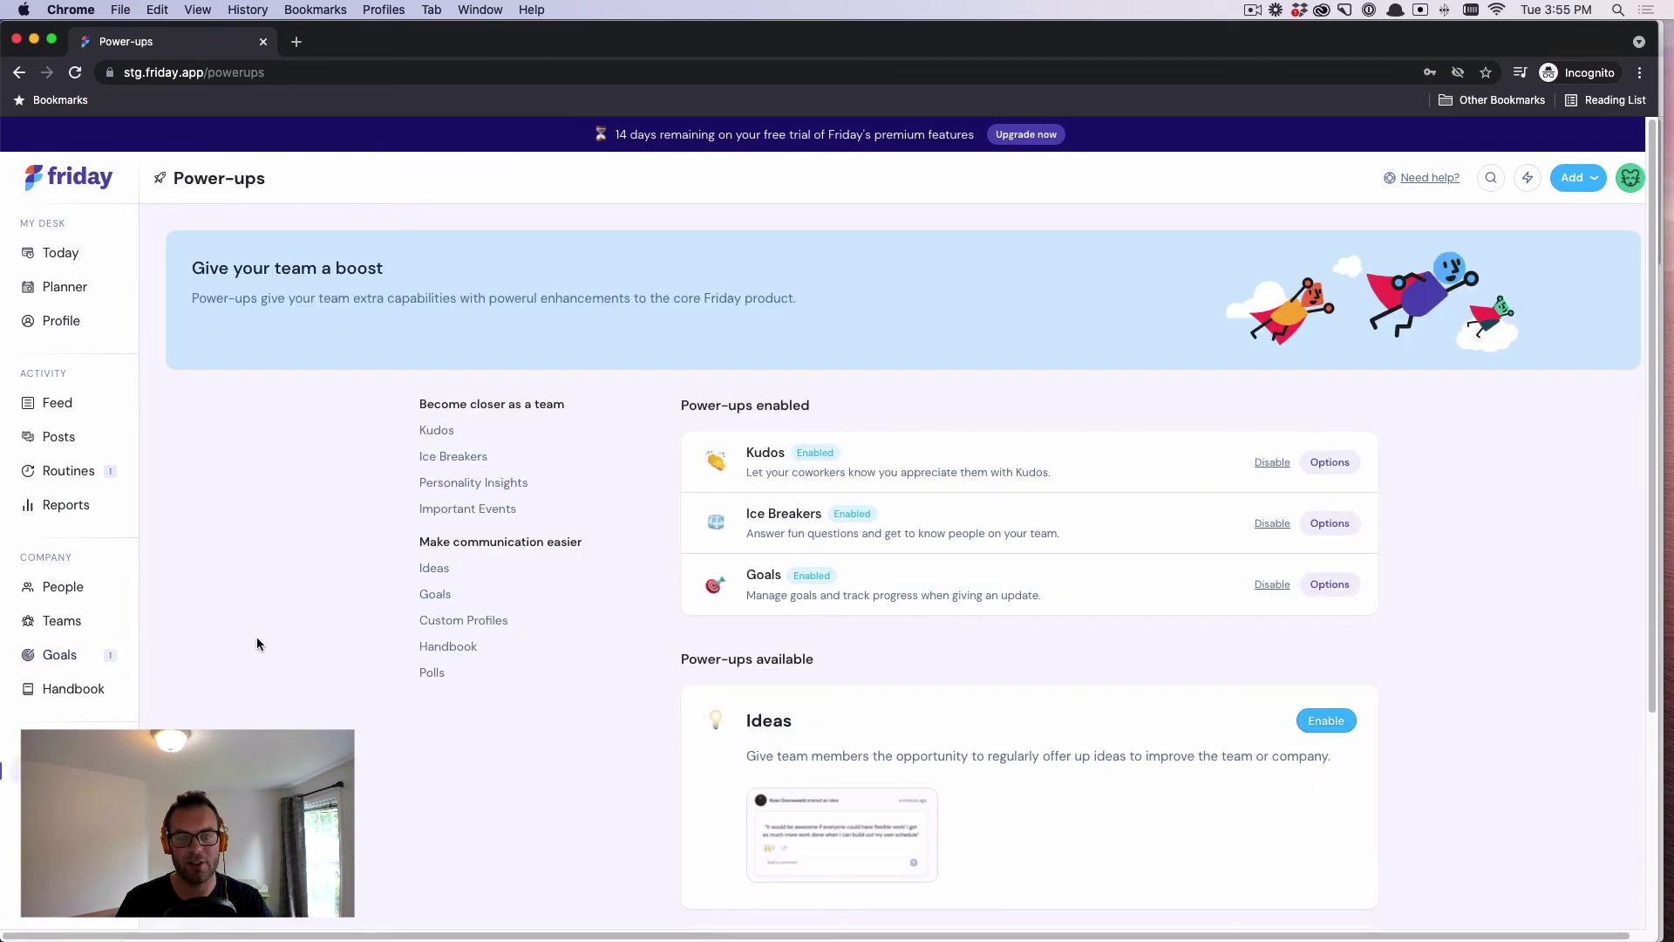
scroll(257, 637, down, 1)
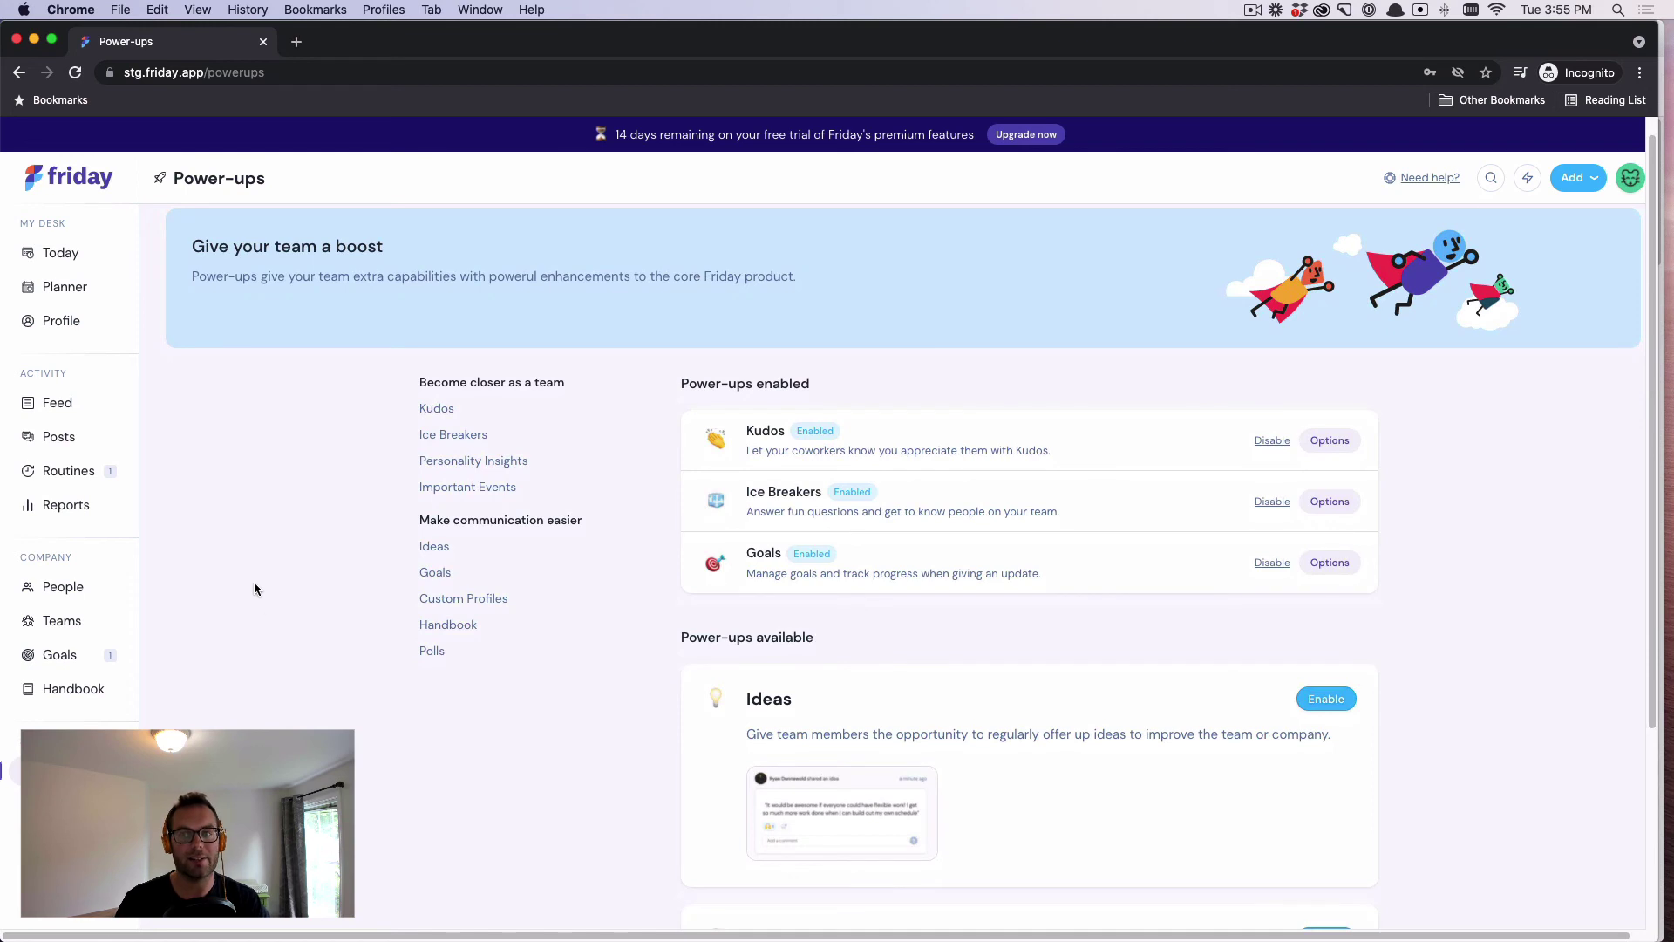
scroll(254, 589, up, 1)
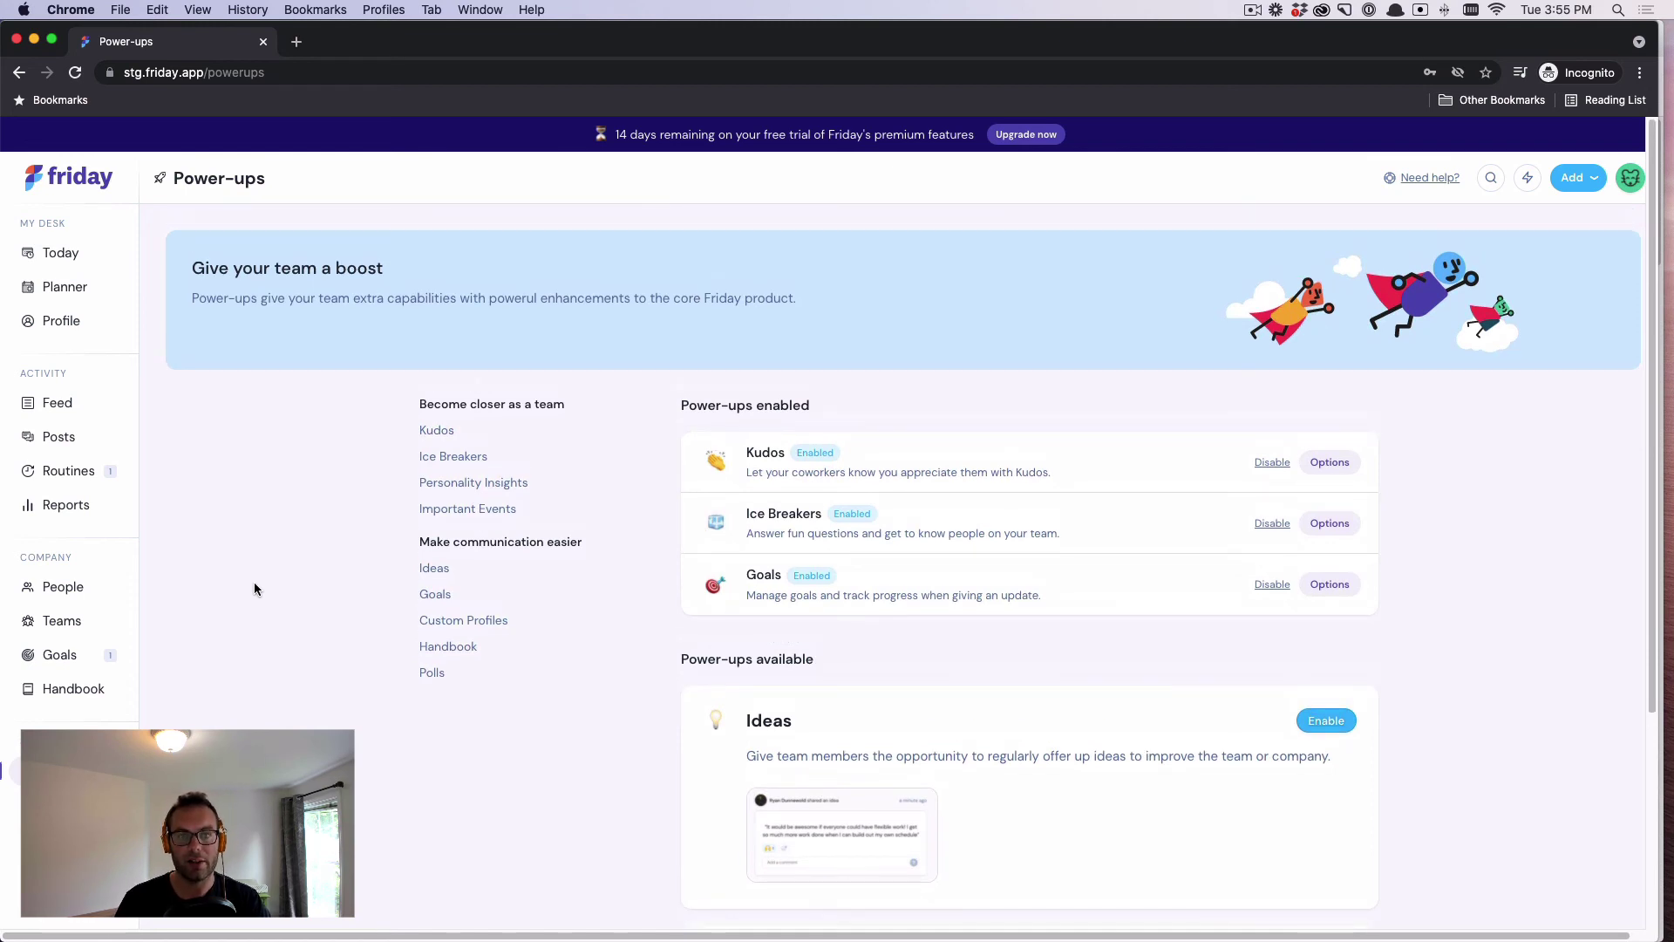